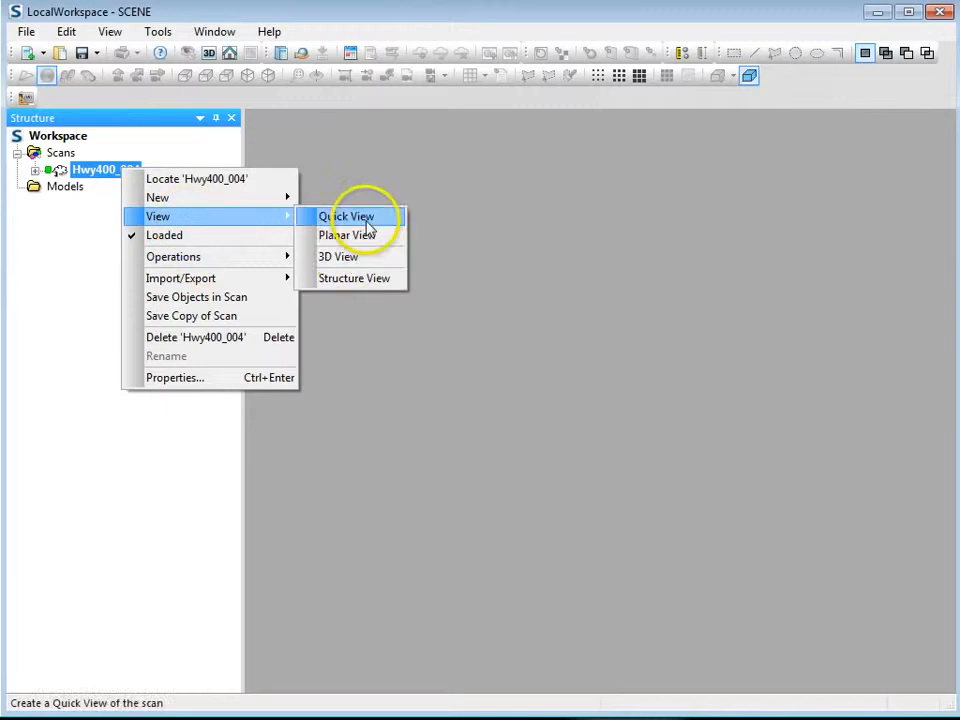
Step: Open the Hwy400_004 scan in a 3D view and look over the traffic noise above the roadway
{"action": "left_click", "coordinate": [351, 261]}
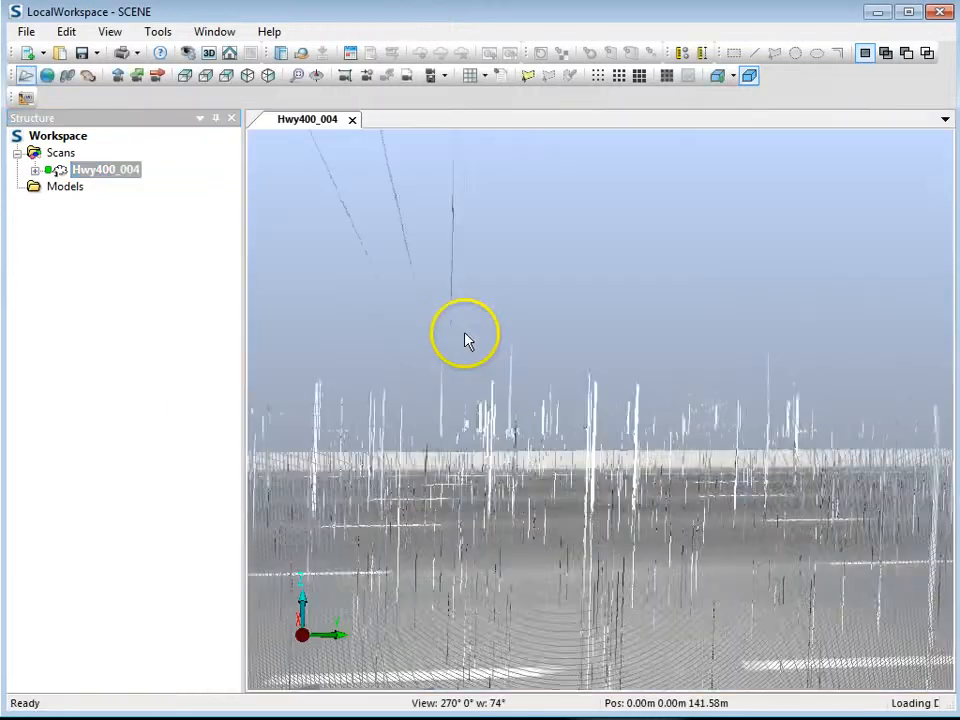
{"action": "left_click", "coordinate": [187, 78]}
{"action": "right_click_drag", "start_coordinate": [457, 414], "coordinate": [585, 394]}
{"action": "left_click_drag", "start_coordinate": [628, 540], "coordinate": [602, 398]}
{"action": "right_click_drag", "start_coordinate": [576, 481], "coordinate": [572, 291]}
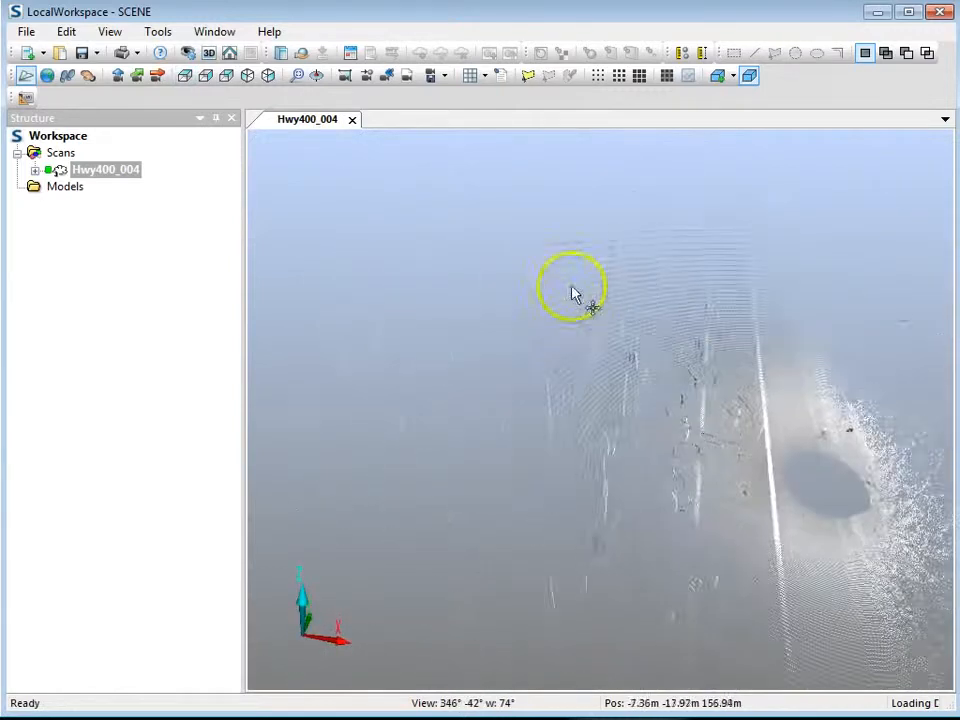
{"action": "right_click_drag", "start_coordinate": [671, 572], "coordinate": [664, 439]}
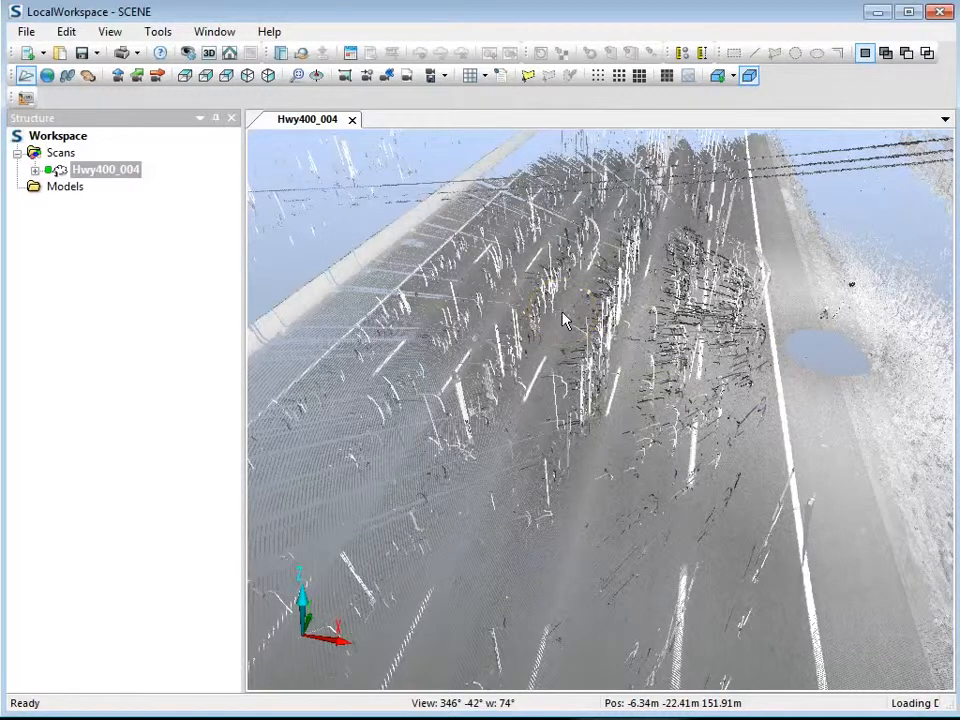
{"action": "mouse_move", "coordinate": [610, 408]}
{"action": "left_mouse_down"}
{"action": "mouse_move", "coordinate": [655, 410]}
{"action": "mouse_move", "coordinate": [655, 419]}
{"action": "mouse_move", "coordinate": [606, 422]}
{"action": "mouse_move", "coordinate": [617, 429]}
{"action": "left_mouse_up"}
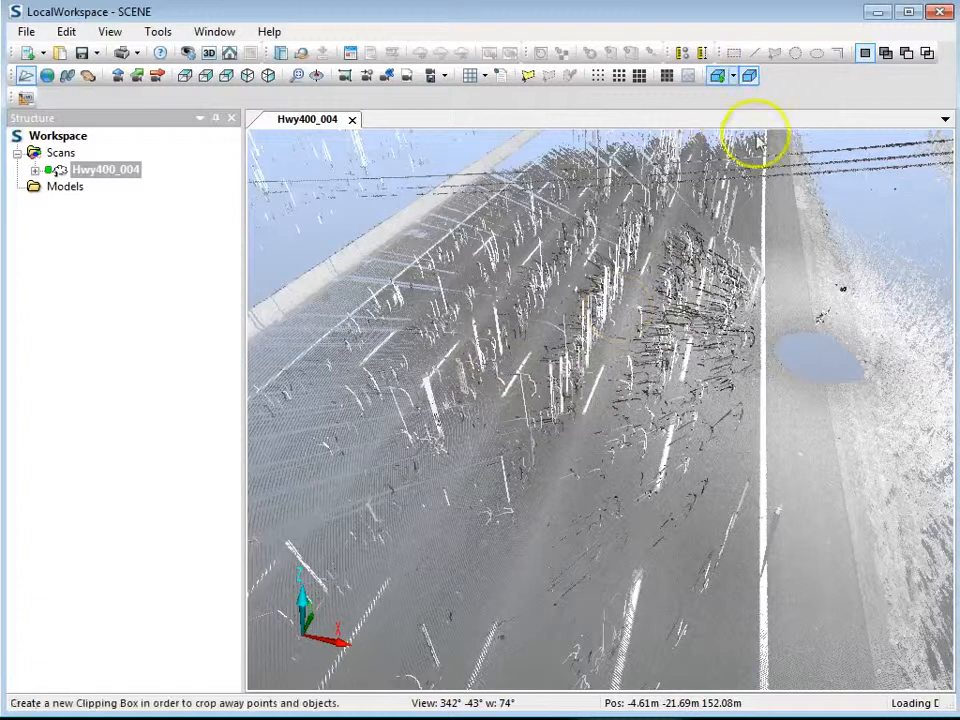
Step: Create a new clipping box in the 3D view of the highway scan and accept the information notice
{"action": "left_click", "coordinate": [718, 80]}
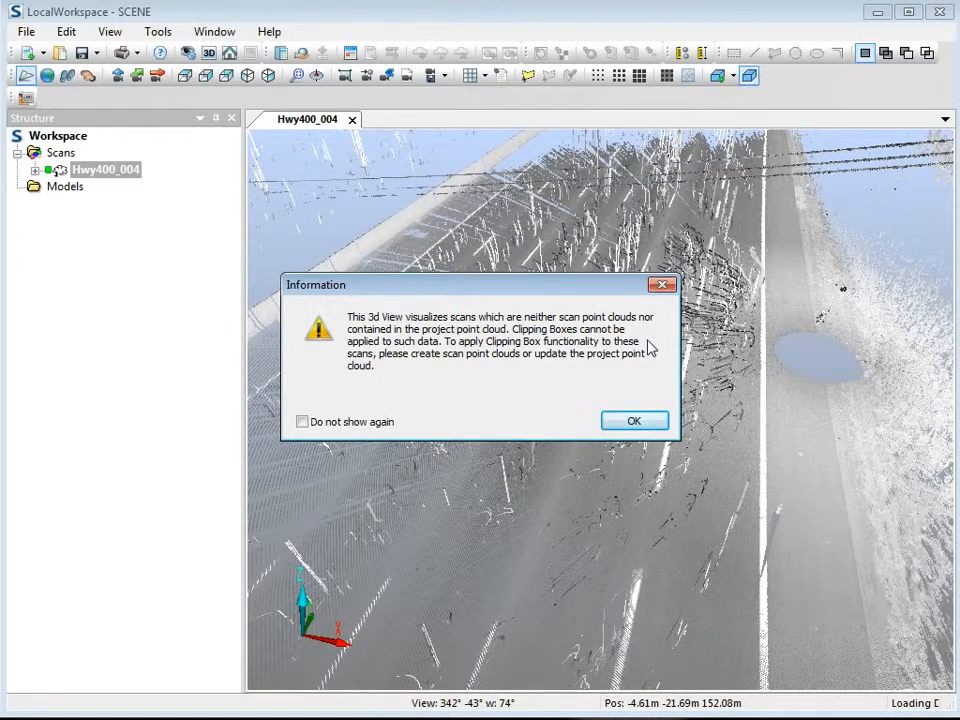
{"action": "left_click", "coordinate": [634, 422]}
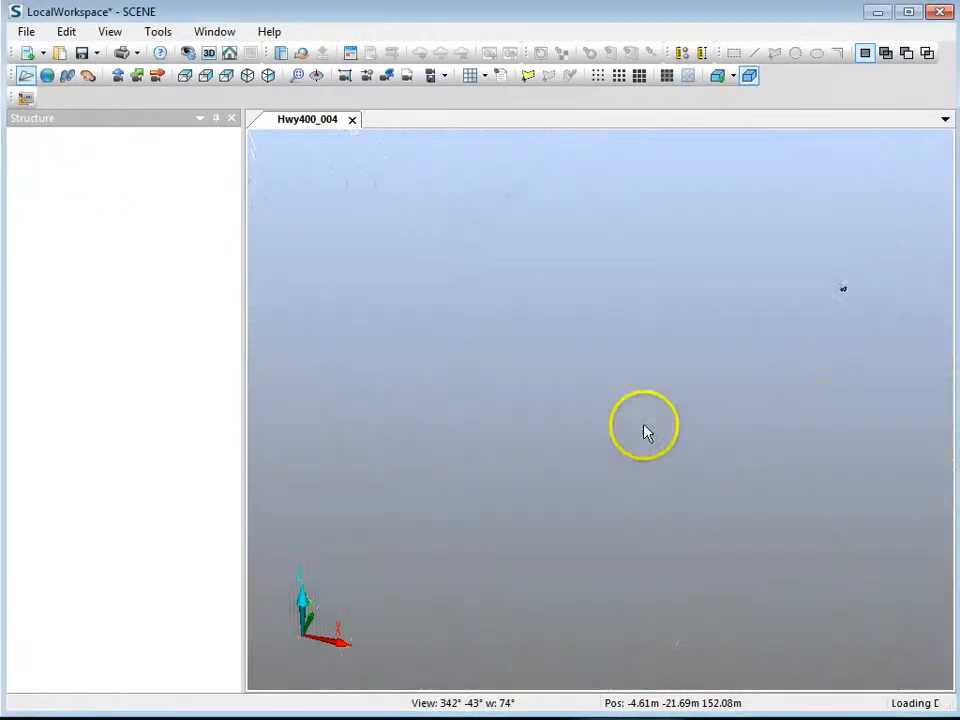
{"action": "left_click_drag", "start_coordinate": [595, 415], "coordinate": [594, 458]}
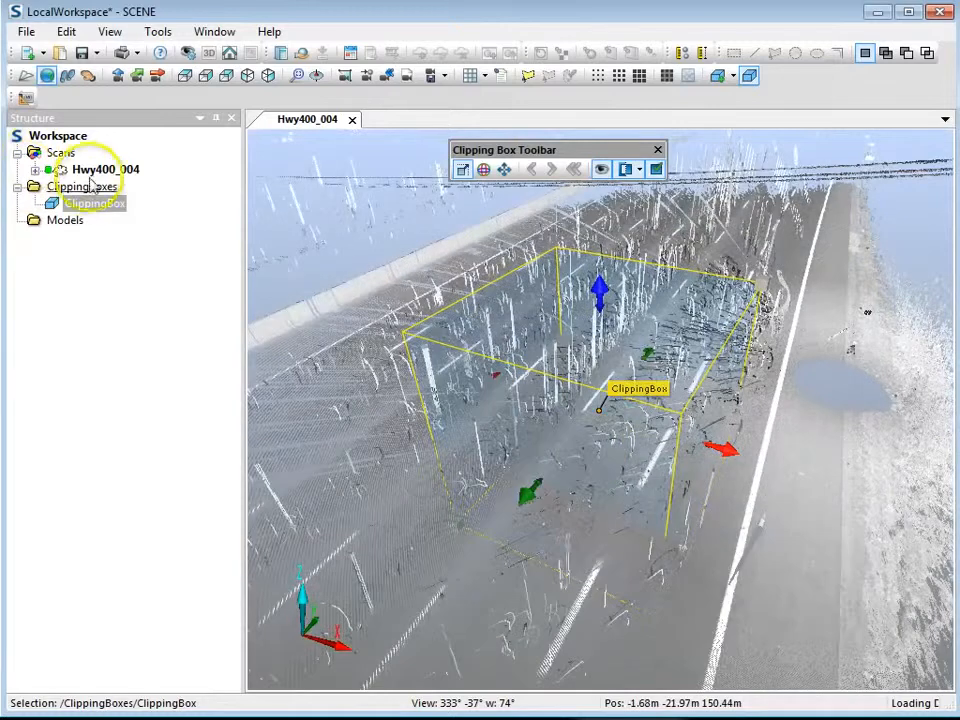
Step: Unload the Hwy400_004 scan so the clipping box acts on its point cloud
{"action": "left_click", "coordinate": [102, 170]}
{"action": "right_click", "coordinate": [100, 172]}
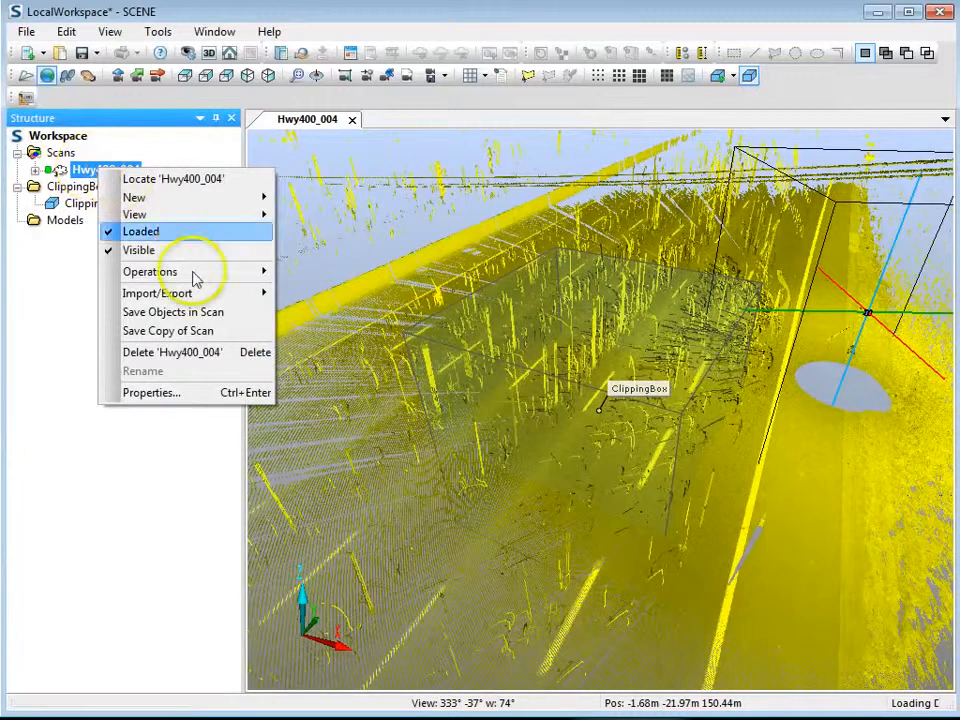
{"action": "mouse_move", "coordinate": [193, 273]}
{"action": "mouse_move", "coordinate": [352, 400]}
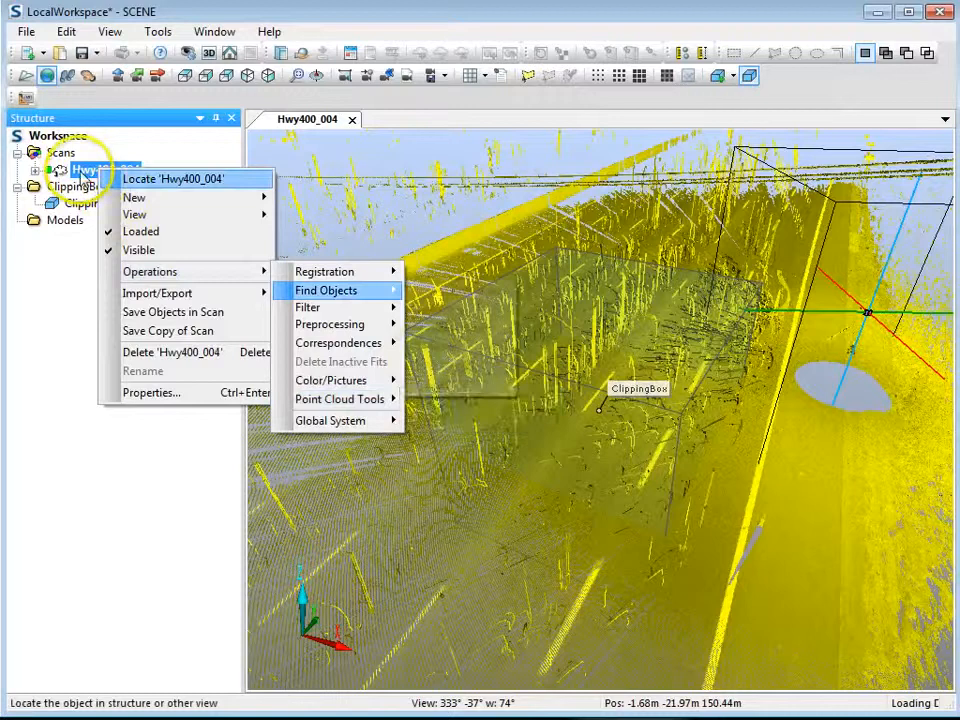
{"action": "right_click", "coordinate": [86, 167]}
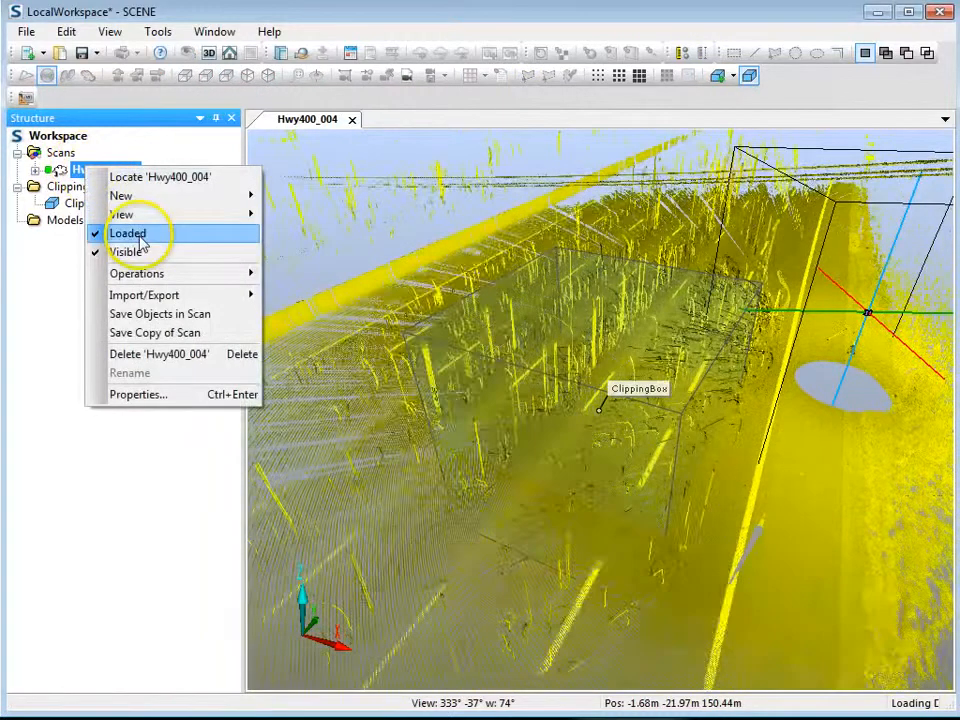
{"action": "left_click", "coordinate": [140, 237]}
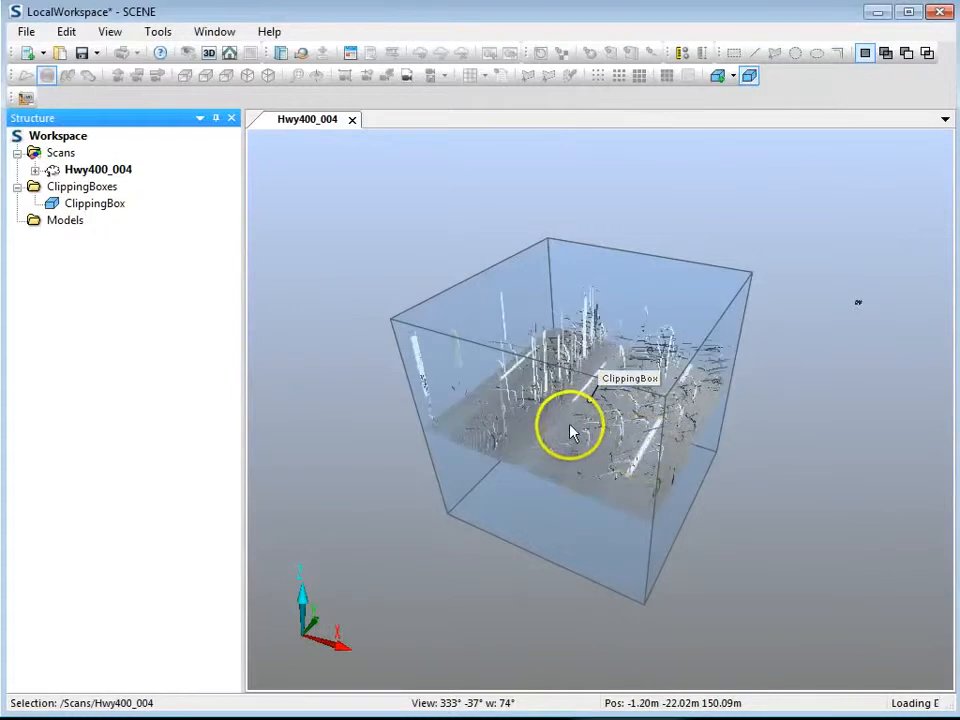
{"action": "mouse_move", "coordinate": [557, 443]}
{"action": "left_mouse_down"}
{"action": "mouse_move", "coordinate": [597, 432]}
{"action": "mouse_move", "coordinate": [574, 422]}
{"action": "left_mouse_up"}
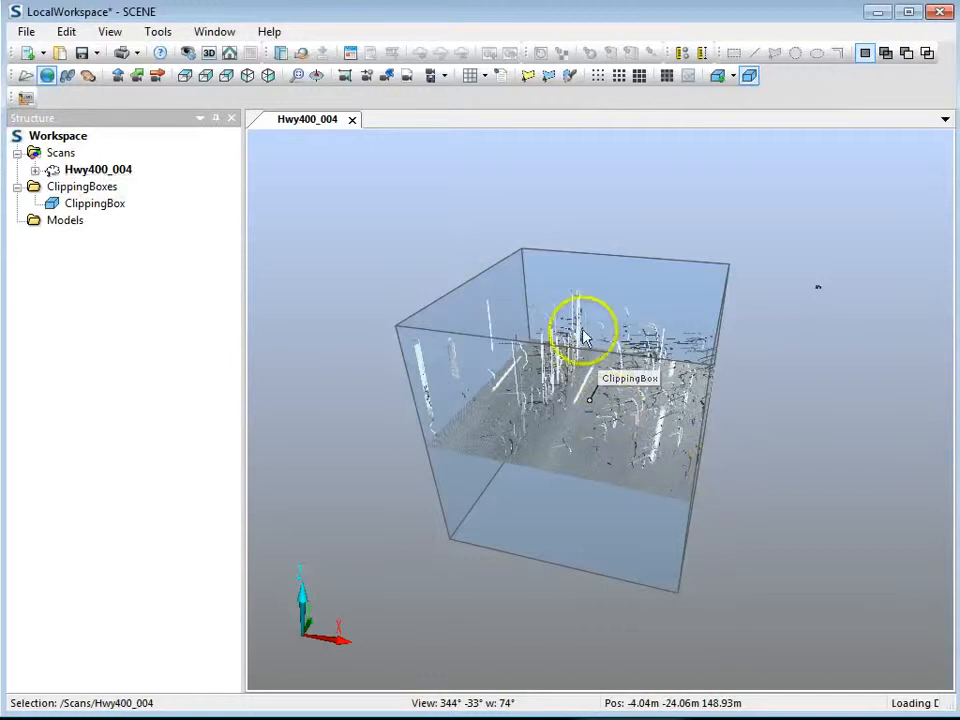
Step: Select the clipping box and check which toolbars are enabled, moving the Clipping Box Toolbar slightly aside
{"action": "left_click", "coordinate": [598, 300]}
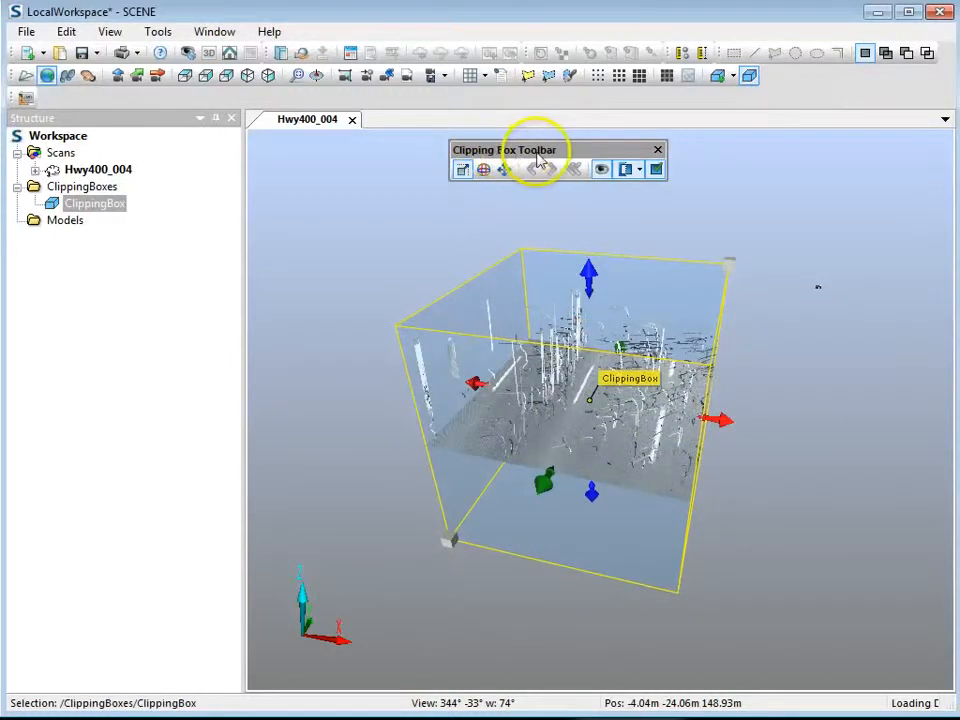
{"action": "left_click_drag", "start_coordinate": [527, 150], "coordinate": [515, 149]}
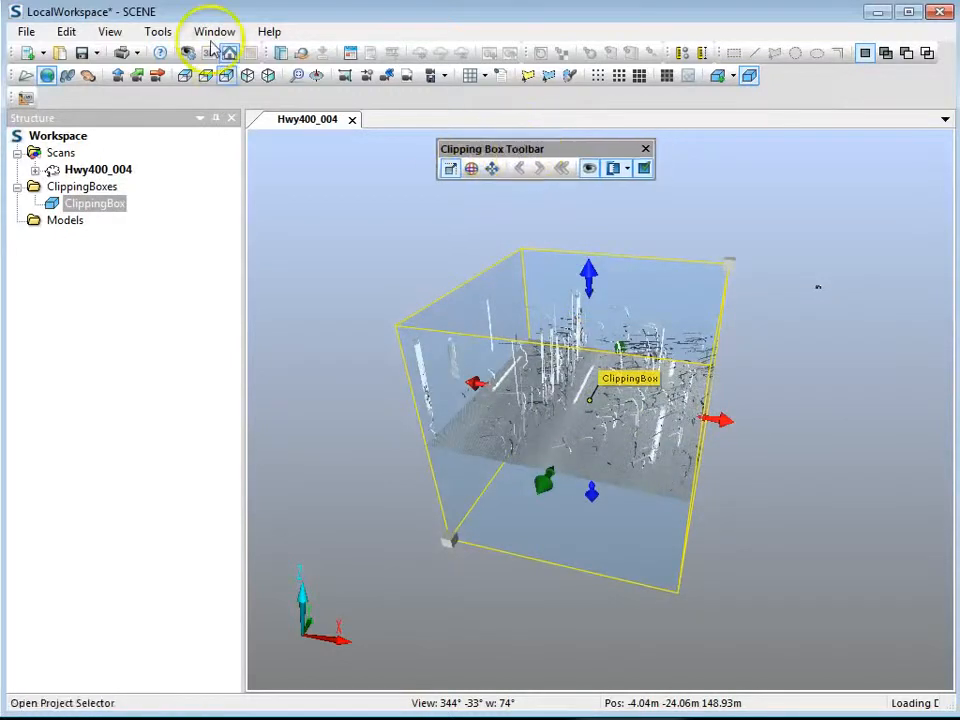
{"action": "left_click", "coordinate": [111, 33]}
{"action": "mouse_move", "coordinate": [184, 170]}
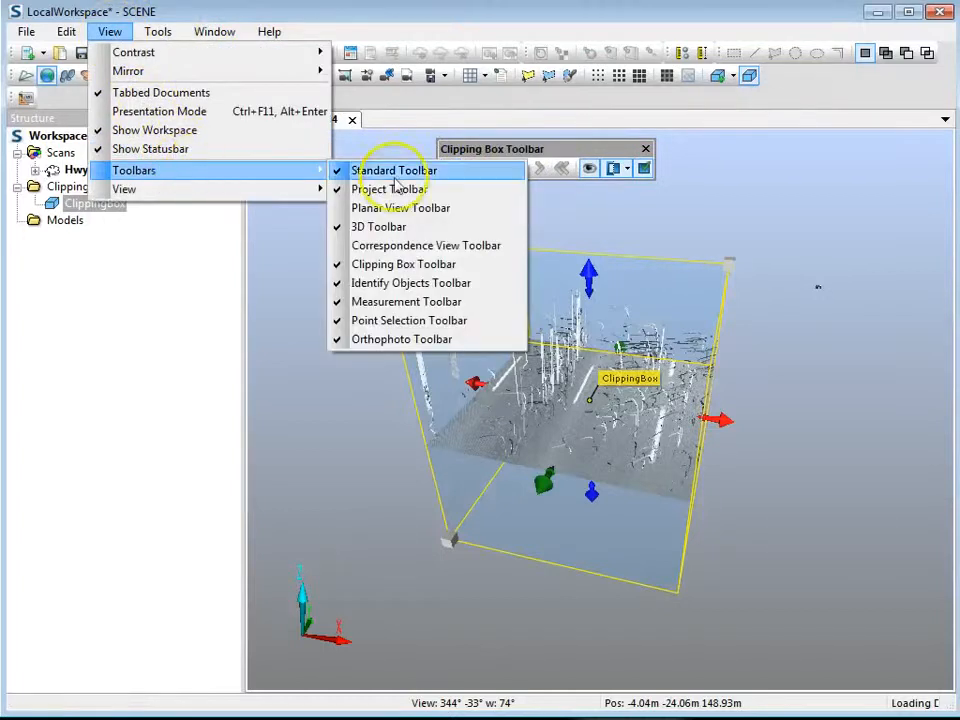
{"action": "left_click", "coordinate": [739, 186]}
{"action": "left_click", "coordinate": [572, 285]}
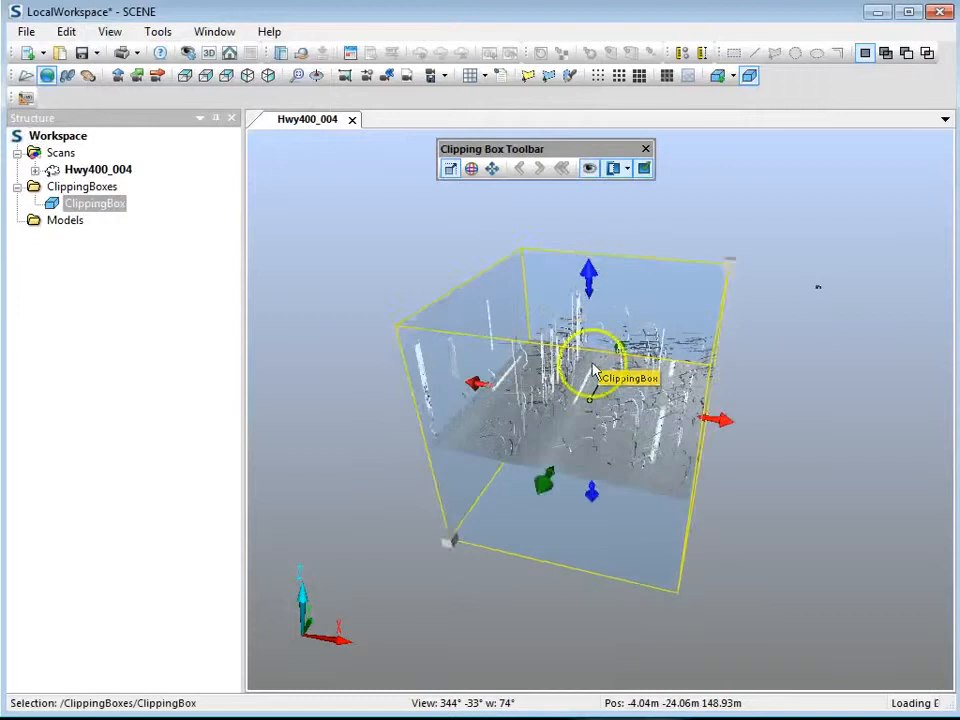
Step: Widen the clipping box across the full roadway, extending its +X side by about 4.56 m and pushing out its -X side
{"action": "left_click_drag", "start_coordinate": [595, 372], "coordinate": [589, 422]}
{"action": "scroll", "coordinate": [580, 403], "scroll_direction": "up", "scroll_amount": 4}
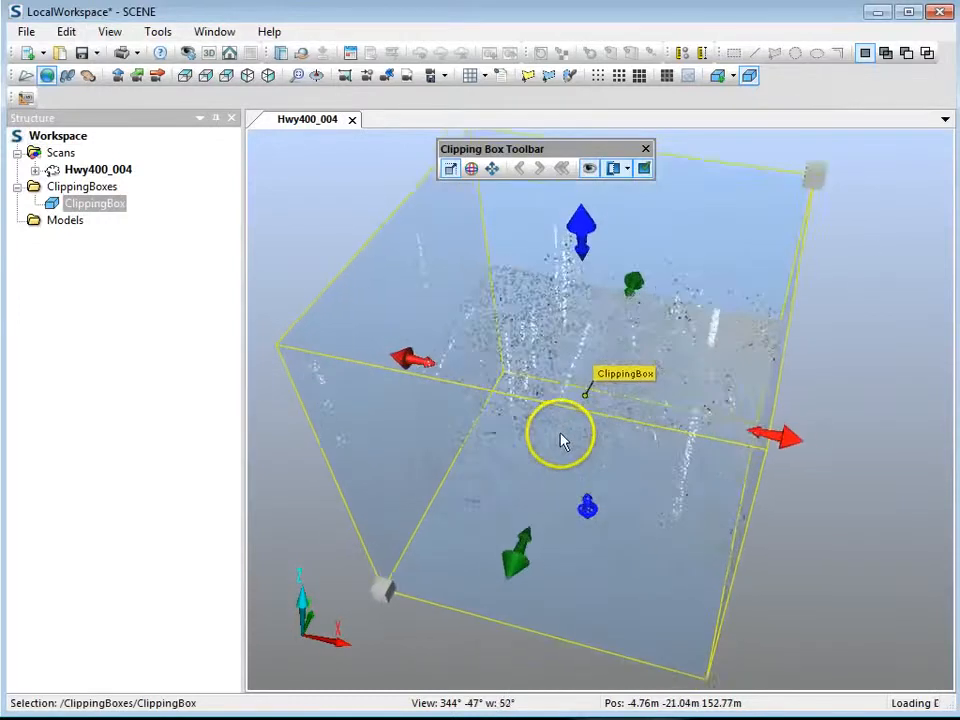
{"action": "scroll", "coordinate": [562, 441], "scroll_direction": "down", "scroll_amount": 5}
{"action": "left_click_drag", "start_coordinate": [598, 339], "coordinate": [300, 401]}
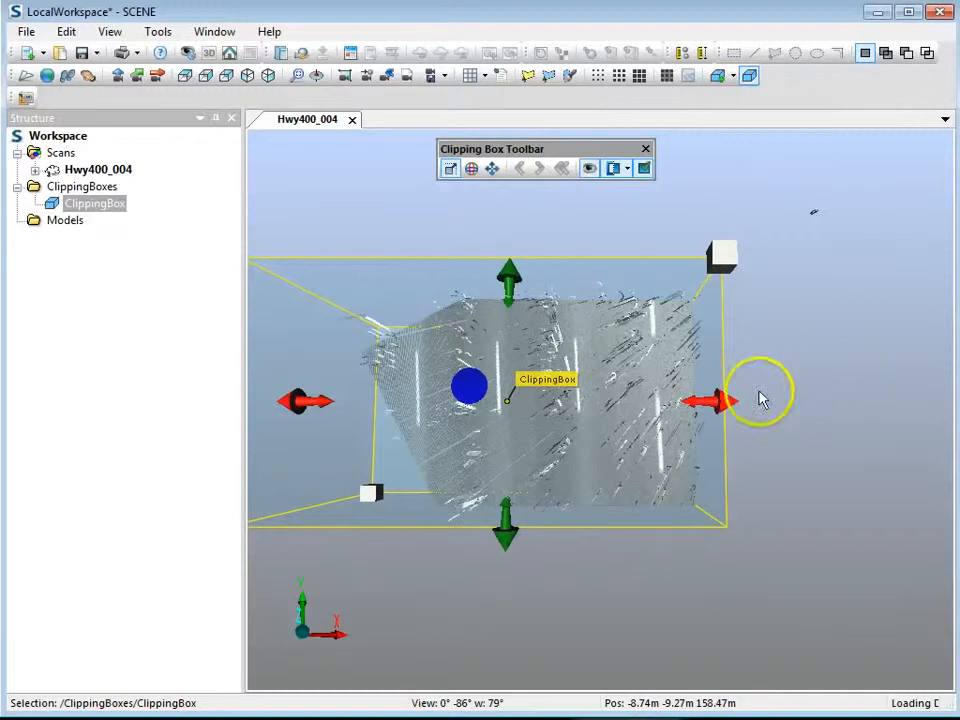
{"action": "left_click_drag", "start_coordinate": [709, 401], "coordinate": [826, 402]}
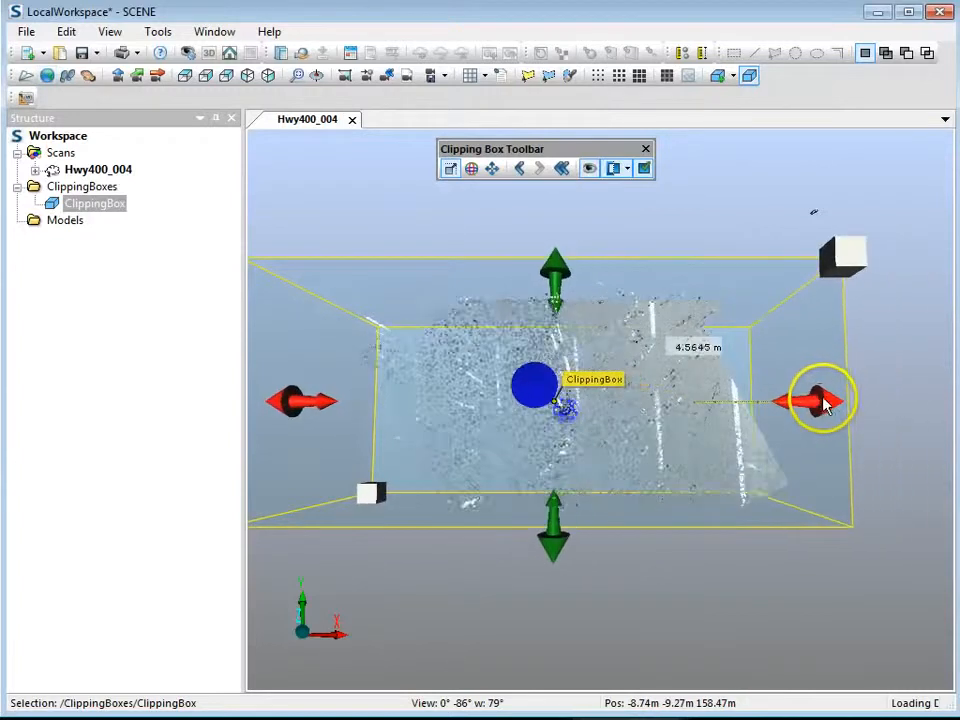
{"action": "left_click_drag", "start_coordinate": [298, 401], "coordinate": [250, 402]}
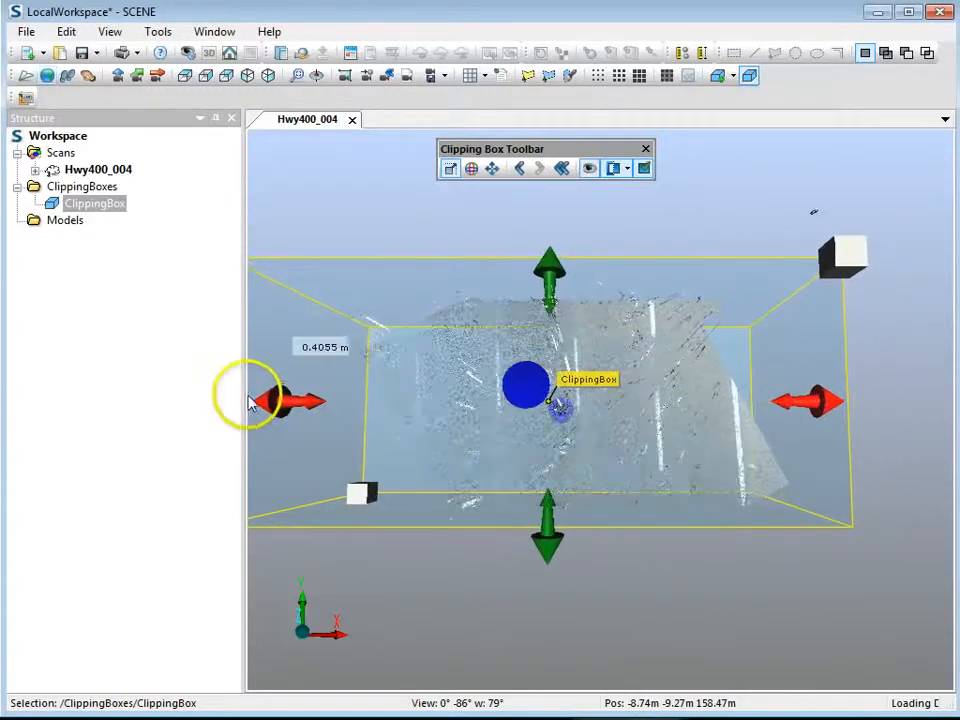
{"action": "middle_click_drag", "start_coordinate": [621, 397], "coordinate": [643, 386]}
{"action": "scroll", "coordinate": [645, 388], "scroll_direction": "down", "scroll_amount": 2}
{"action": "left_click_drag", "start_coordinate": [392, 399], "coordinate": [330, 400]}
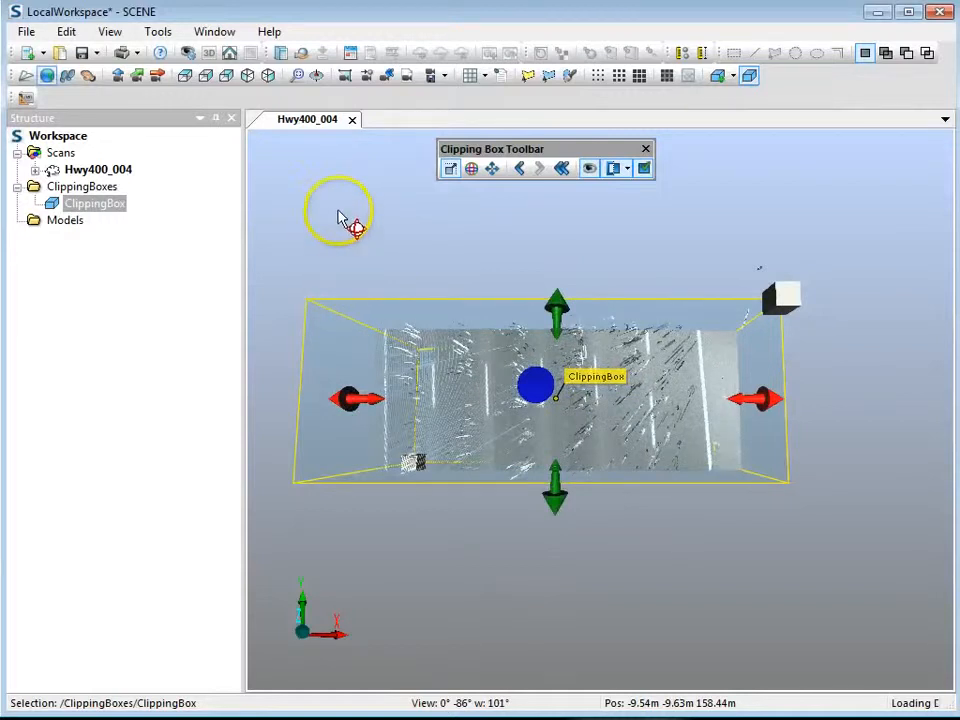
Step: Switch the camera from perspective to orthographic and view the clipping box from the top
{"action": "left_click", "coordinate": [188, 52]}
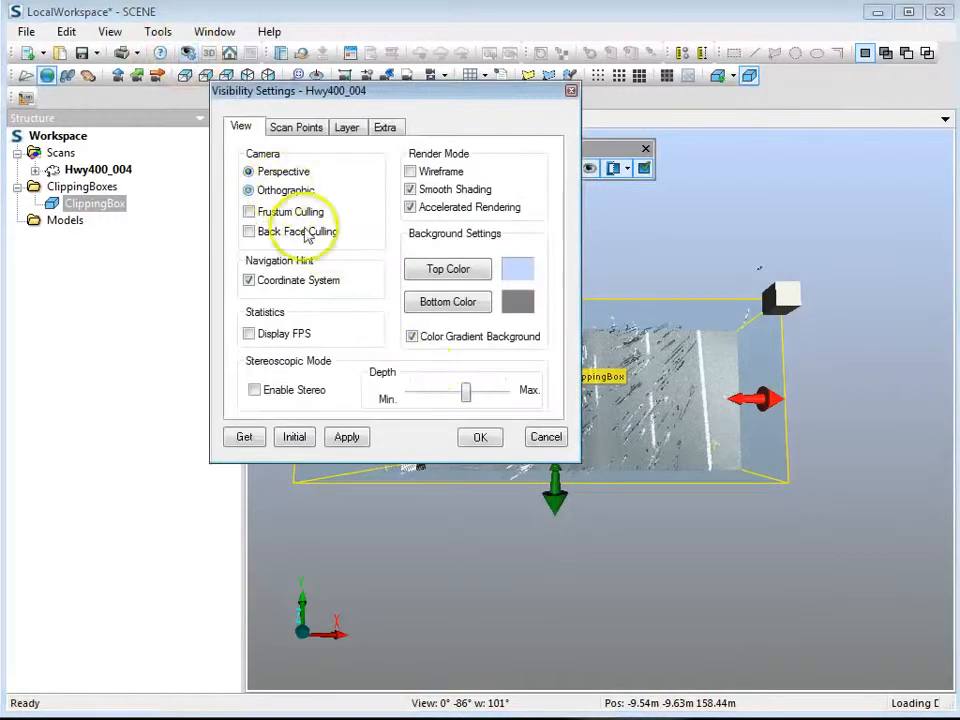
{"action": "left_click", "coordinate": [476, 437]}
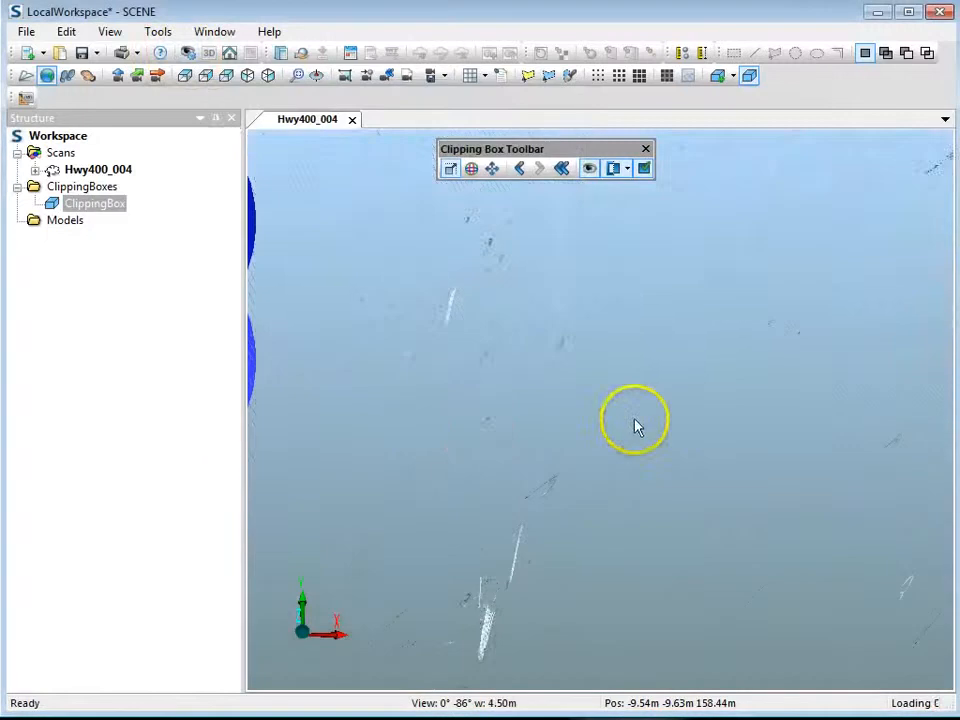
{"action": "left_click", "coordinate": [184, 76]}
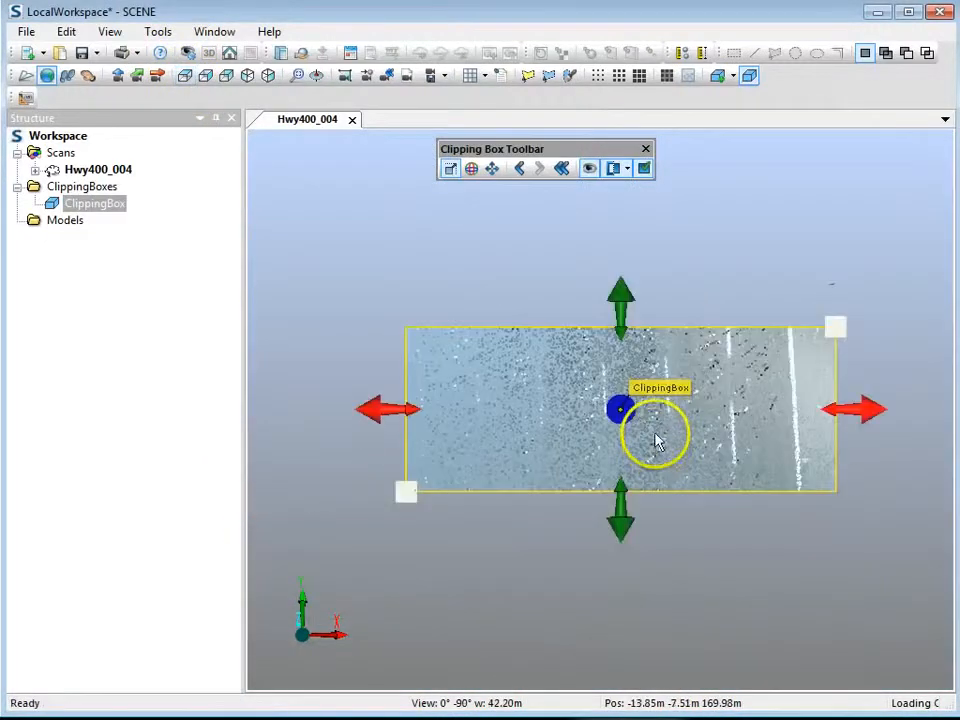
{"action": "scroll", "coordinate": [656, 443], "scroll_direction": "up", "scroll_amount": 2}
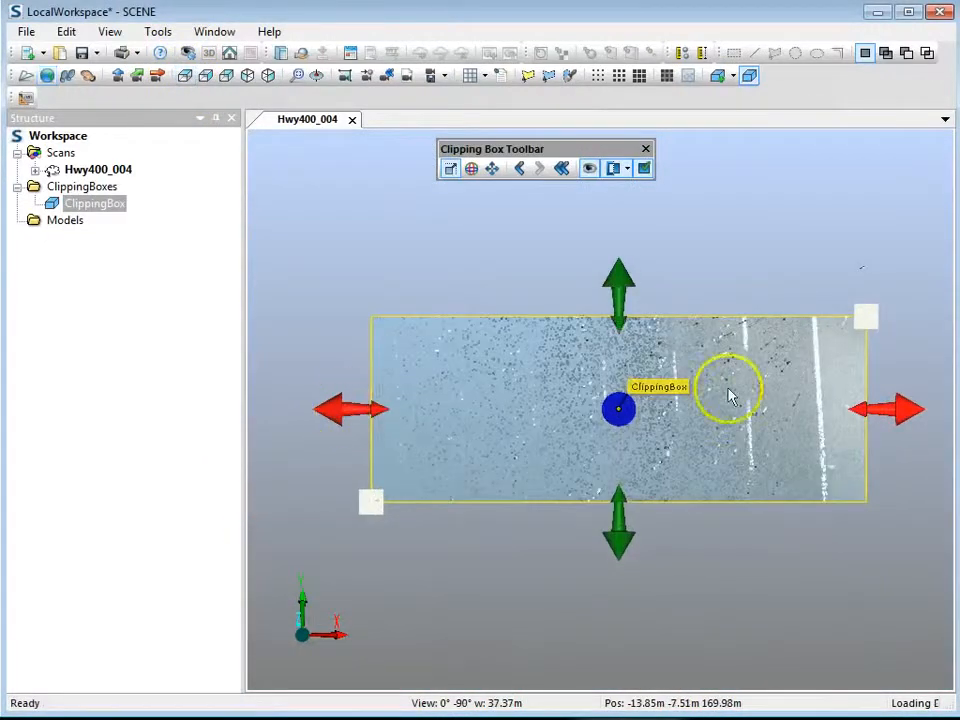
Step: Rotate the clipping box slightly to square it with the lane lines and trim its two X sides to the road
{"action": "left_click", "coordinate": [471, 168]}
{"action": "mouse_move", "coordinate": [835, 265]}
{"action": "left_mouse_down"}
{"action": "mouse_move", "coordinate": [814, 253]}
{"action": "mouse_move", "coordinate": [823, 255]}
{"action": "left_mouse_up"}
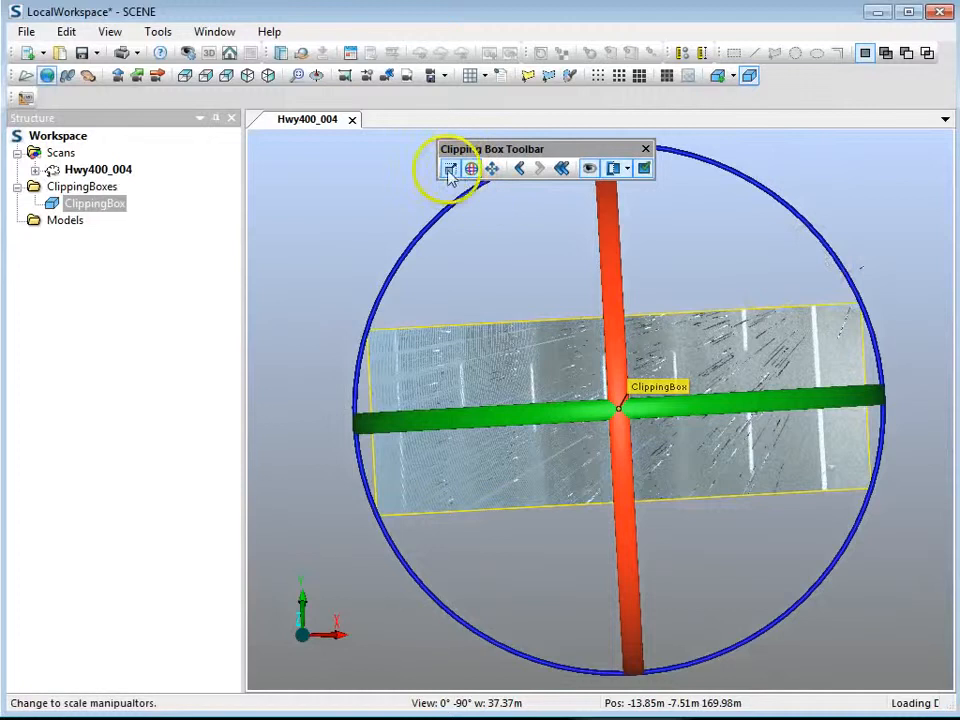
{"action": "left_click", "coordinate": [450, 171]}
{"action": "left_click_drag", "start_coordinate": [879, 399], "coordinate": [846, 398]}
{"action": "left_click_drag", "start_coordinate": [358, 422], "coordinate": [379, 424]}
Step: Raise the bottom face of the clipping box just above the road surface, leaving only the traffic noise inside
{"action": "left_click_drag", "start_coordinate": [553, 561], "coordinate": [604, 393]}
{"action": "left_click_drag", "start_coordinate": [609, 303], "coordinate": [634, 288]}
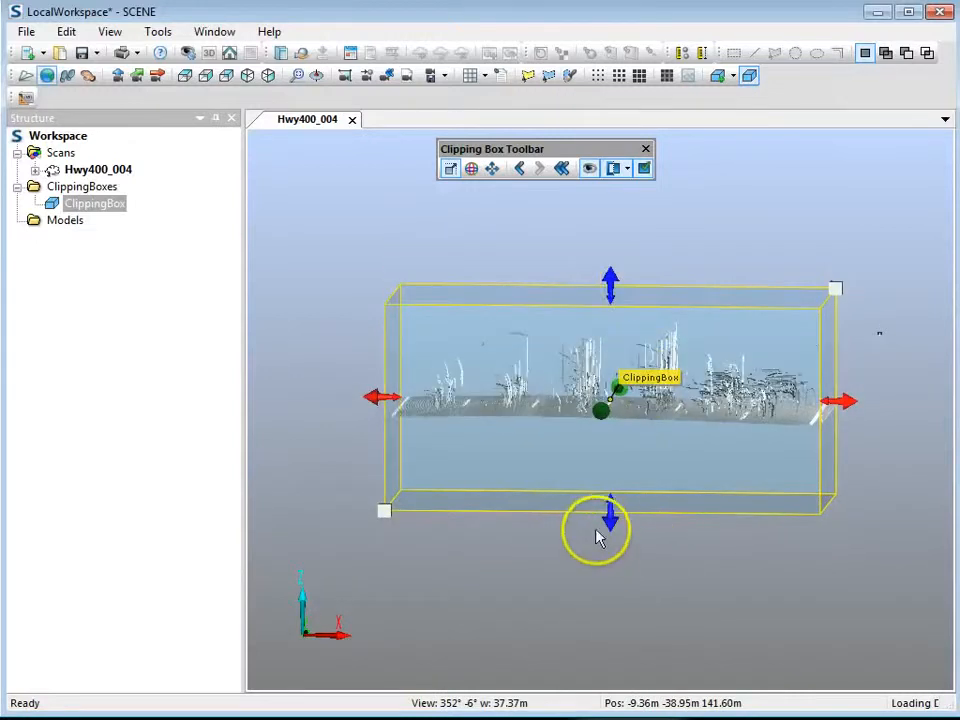
{"action": "left_click_drag", "start_coordinate": [600, 530], "coordinate": [622, 462]}
{"action": "scroll", "coordinate": [658, 520], "scroll_direction": "down", "scroll_amount": 2}
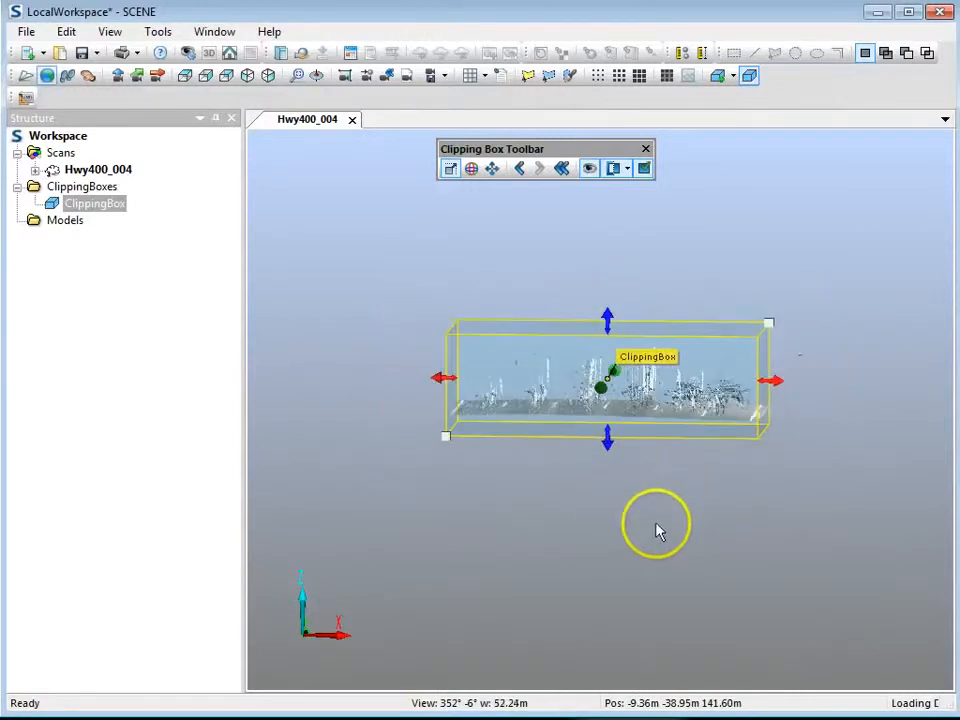
{"action": "scroll", "coordinate": [611, 429], "scroll_direction": "up", "scroll_amount": 6}
{"action": "left_click_drag", "start_coordinate": [709, 575], "coordinate": [660, 514]}
{"action": "scroll", "coordinate": [665, 492], "scroll_direction": "down", "scroll_amount": 2}
{"action": "scroll", "coordinate": [667, 500], "scroll_direction": "down", "scroll_amount": 3}
{"action": "left_click_drag", "start_coordinate": [567, 517], "coordinate": [474, 420]}
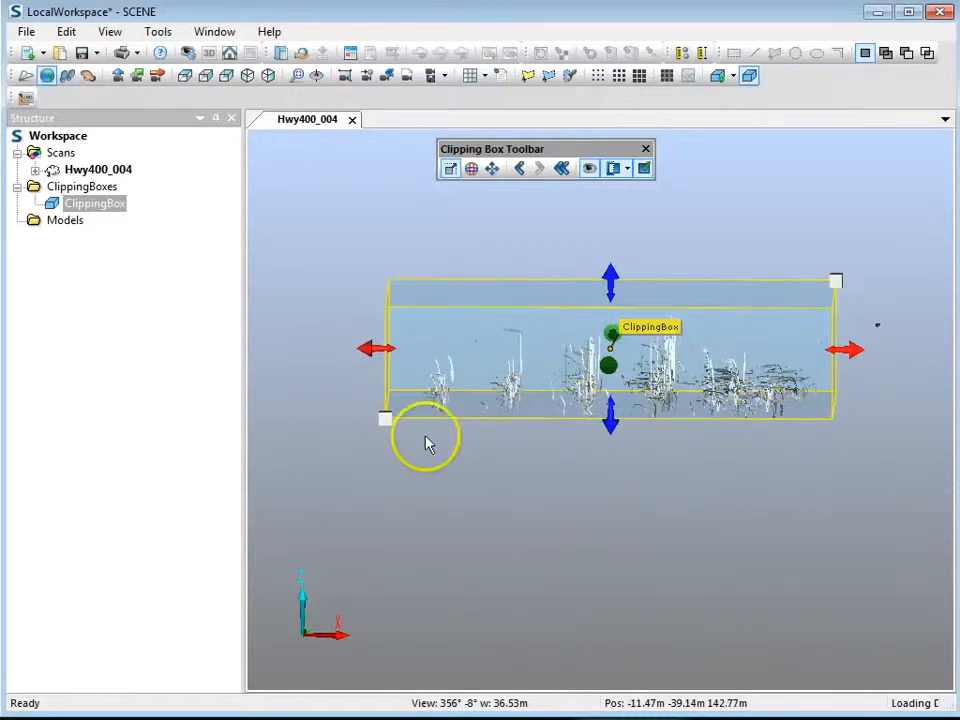
Step: Select all points inside the box using 3D Selection using active Clipping Boxes, and deselect the clipping box itself
{"action": "left_click_drag", "start_coordinate": [697, 483], "coordinate": [664, 476]}
{"action": "scroll", "coordinate": [615, 403], "scroll_direction": "up", "scroll_amount": 4}
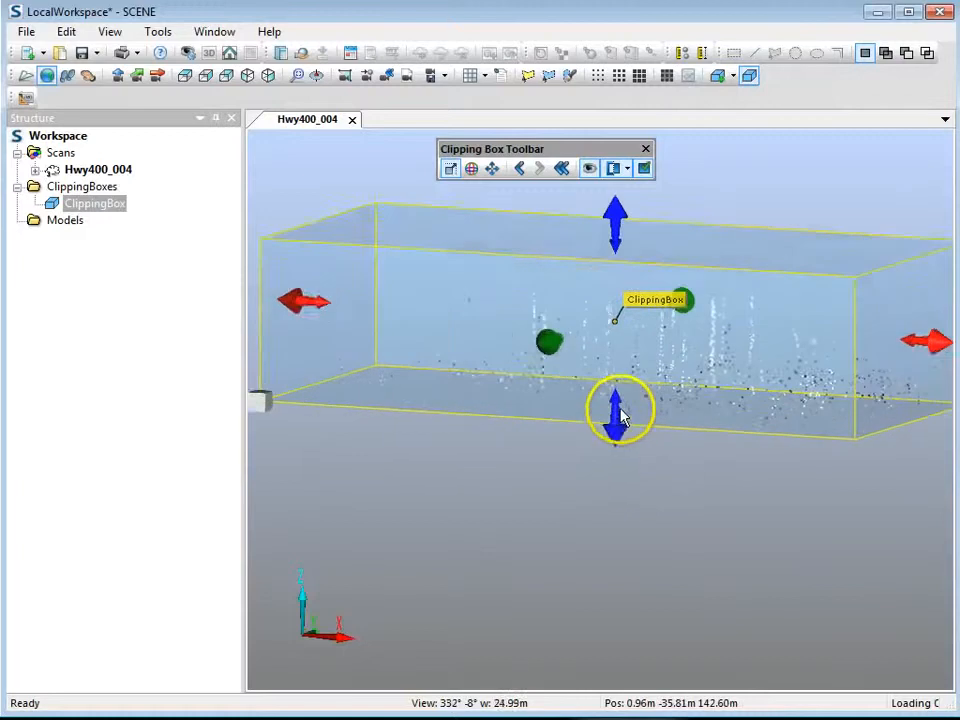
{"action": "scroll", "coordinate": [537, 500], "scroll_direction": "down", "scroll_amount": 2}
{"action": "left_click_drag", "start_coordinate": [537, 500], "coordinate": [621, 525]}
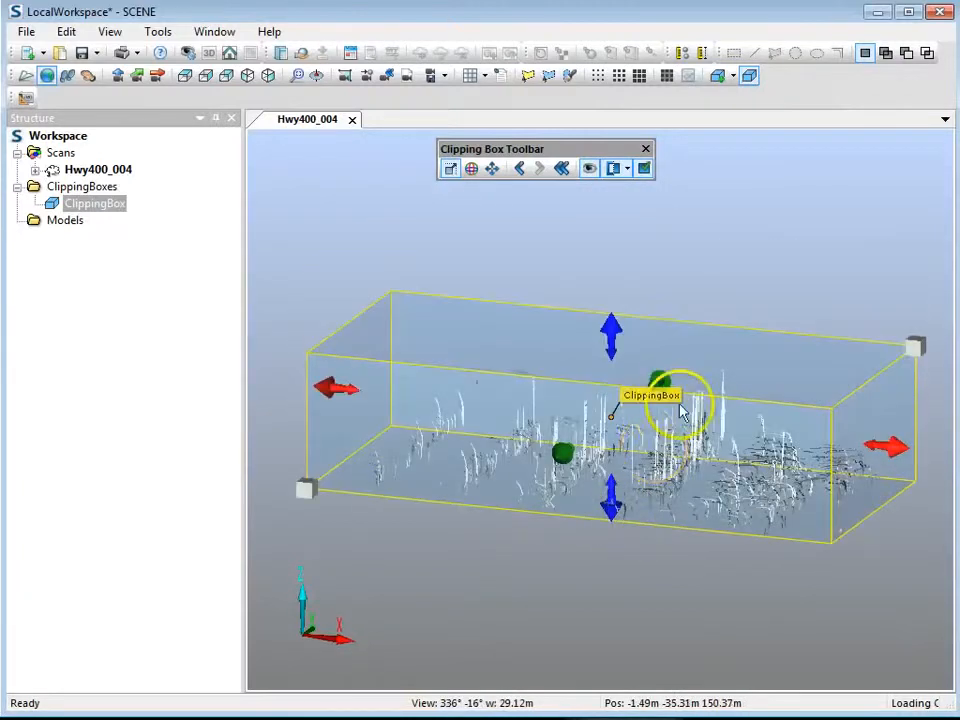
{"action": "right_click", "coordinate": [705, 372]}
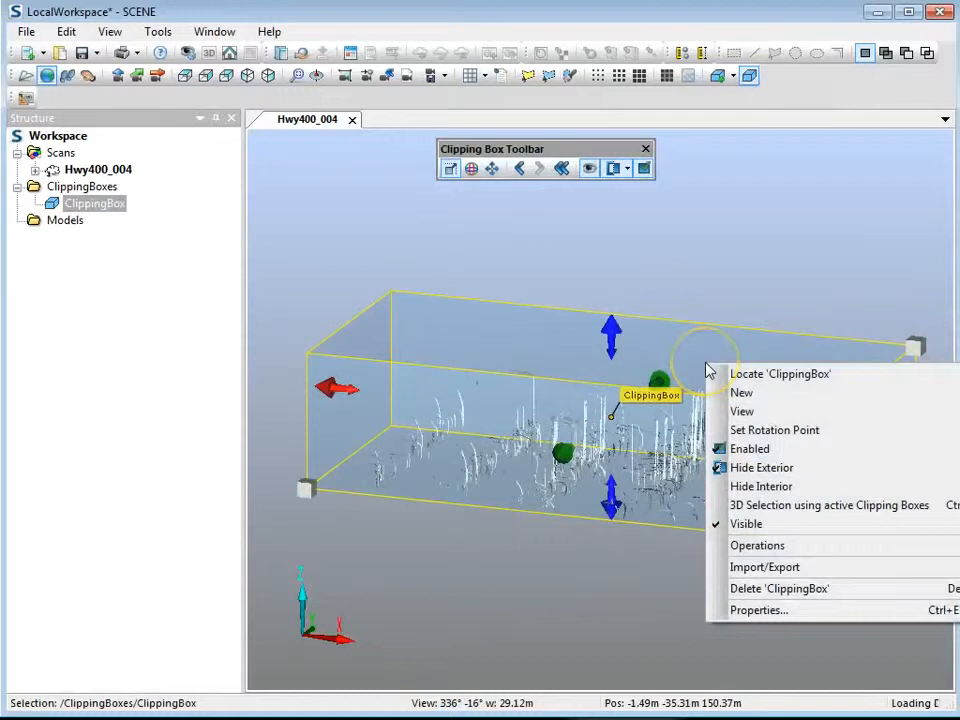
{"action": "left_click", "coordinate": [760, 508]}
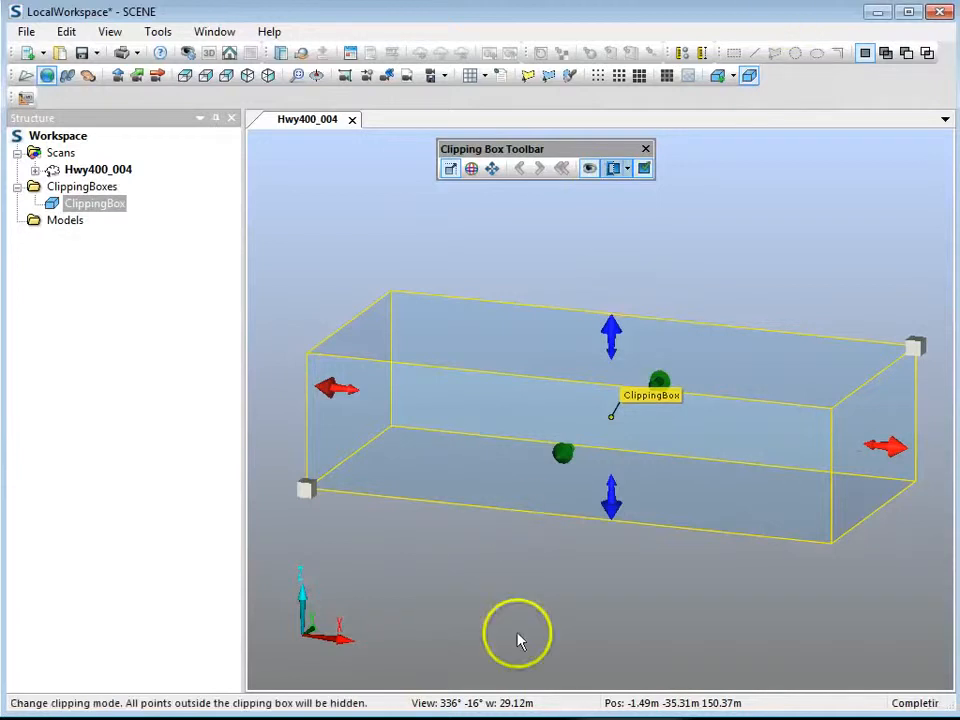
{"action": "left_click_drag", "start_coordinate": [532, 585], "coordinate": [632, 484]}
{"action": "left_click", "coordinate": [578, 505]}
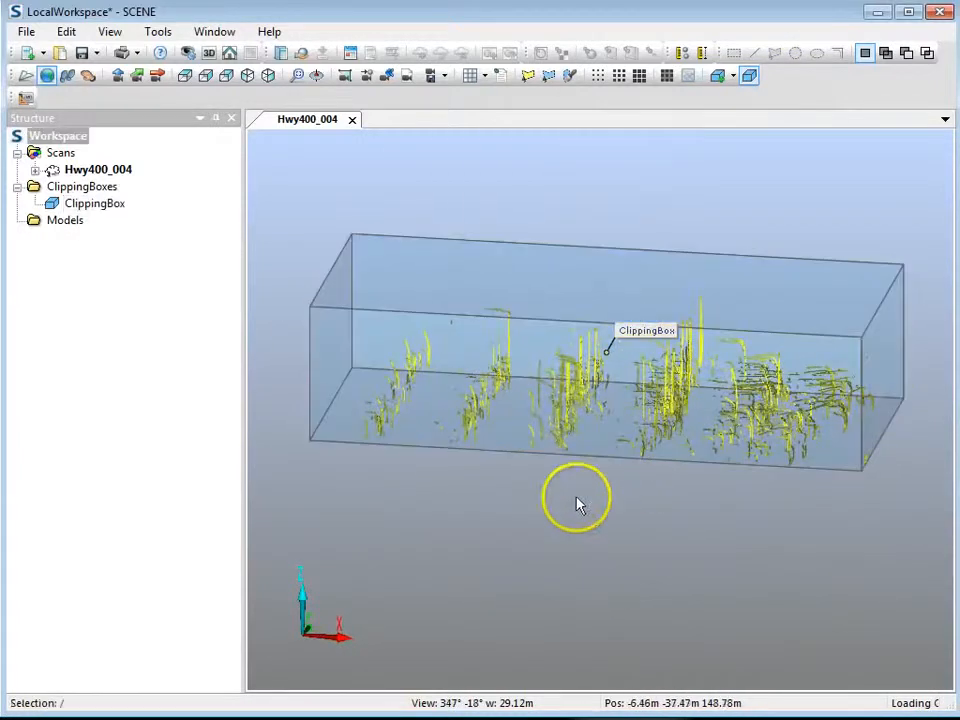
Step: Delete the currently selected noise points inside the clipping box from the scan
{"action": "right_click", "coordinate": [374, 521]}
{"action": "mouse_move", "coordinate": [403, 527]}
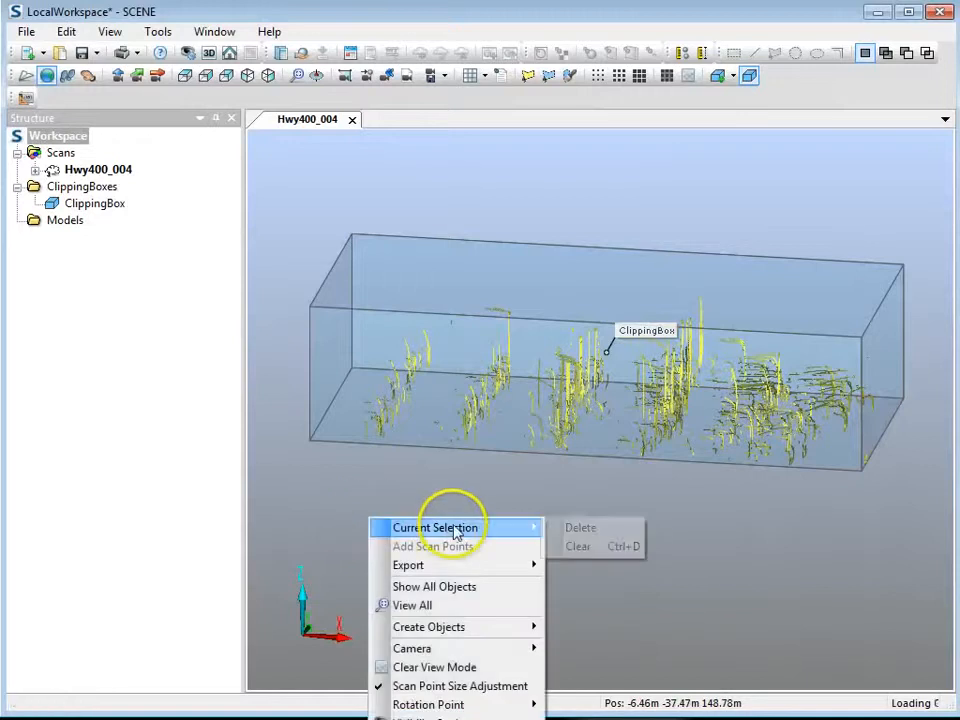
{"action": "left_click", "coordinate": [606, 528]}
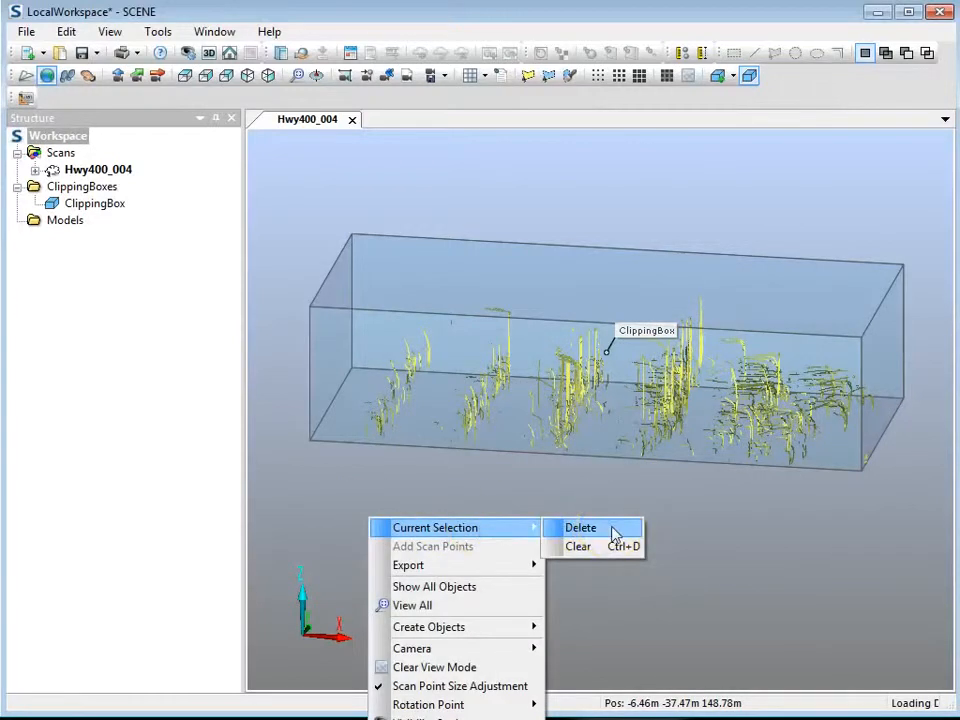
{"action": "left_click", "coordinate": [613, 530]}
{"action": "left_click_drag", "start_coordinate": [731, 467], "coordinate": [765, 530]}
Step: Disable clipping for the clipping box and hide the box so the whole scan is shown
{"action": "left_click", "coordinate": [730, 341]}
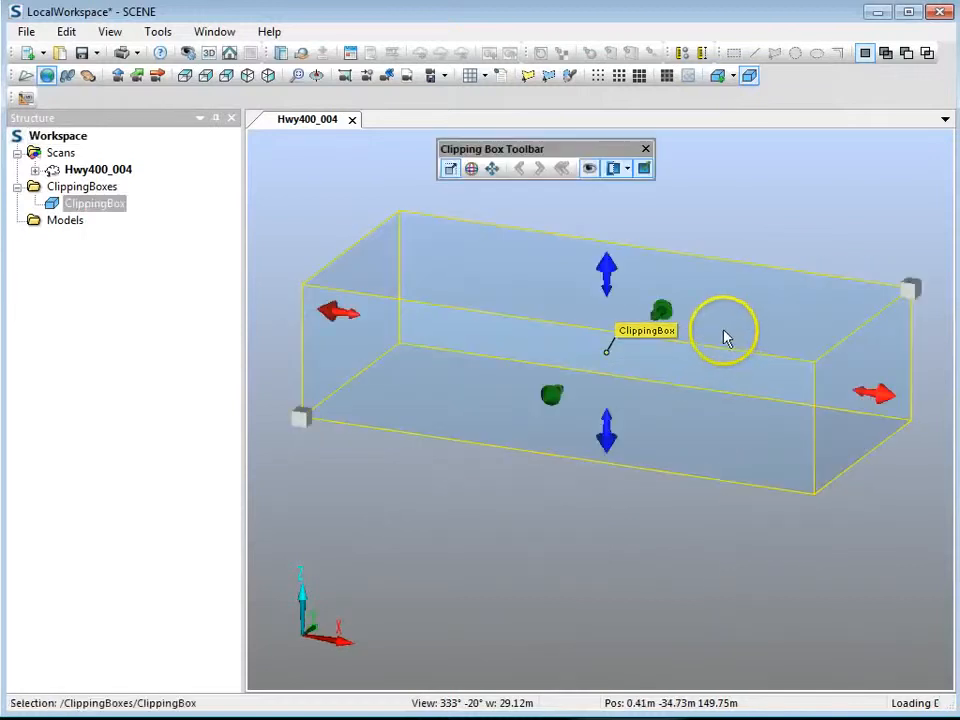
{"action": "left_click", "coordinate": [646, 176]}
{"action": "left_click_drag", "start_coordinate": [797, 425], "coordinate": [675, 443]}
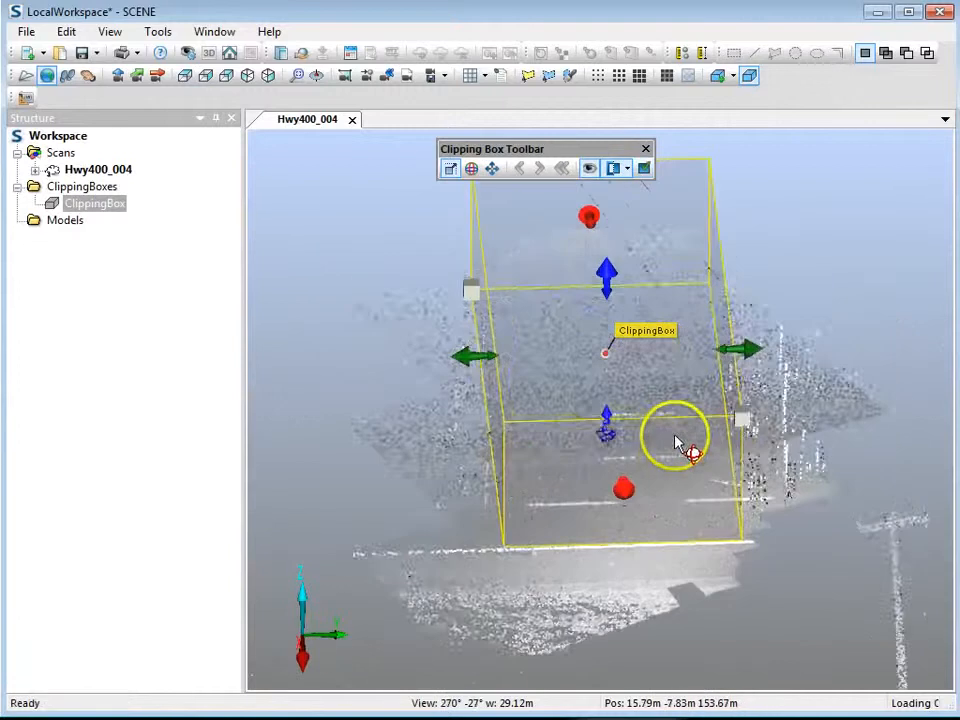
{"action": "scroll", "coordinate": [634, 384], "scroll_direction": "down", "scroll_amount": 5}
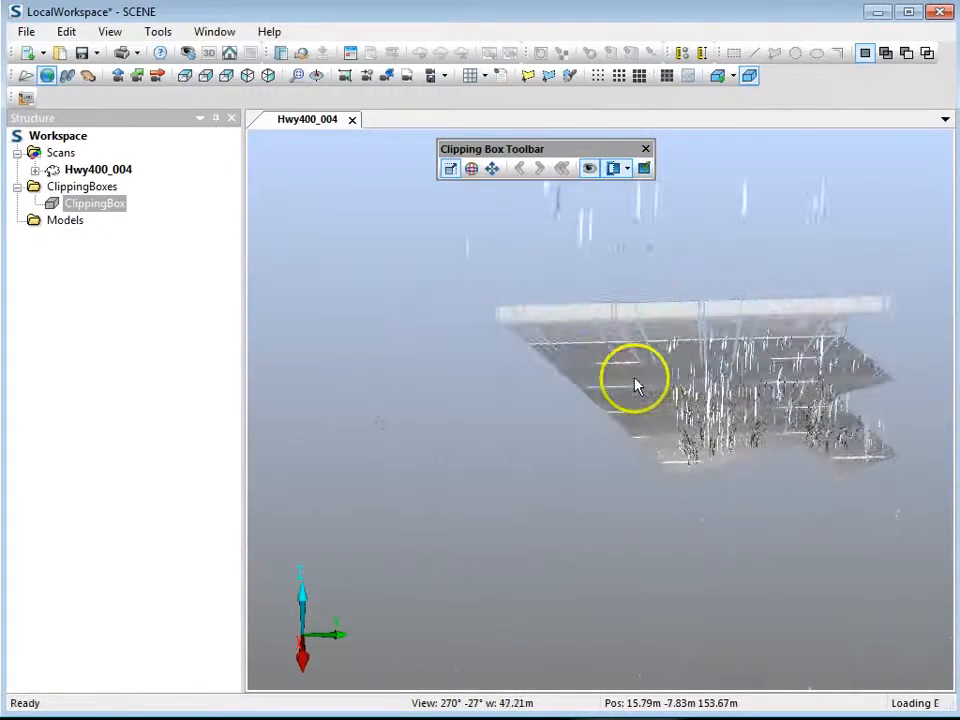
{"action": "scroll", "coordinate": [634, 384], "scroll_direction": "up", "scroll_amount": 2}
{"action": "left_click_drag", "start_coordinate": [654, 549], "coordinate": [579, 257]}
{"action": "left_click", "coordinate": [589, 169]}
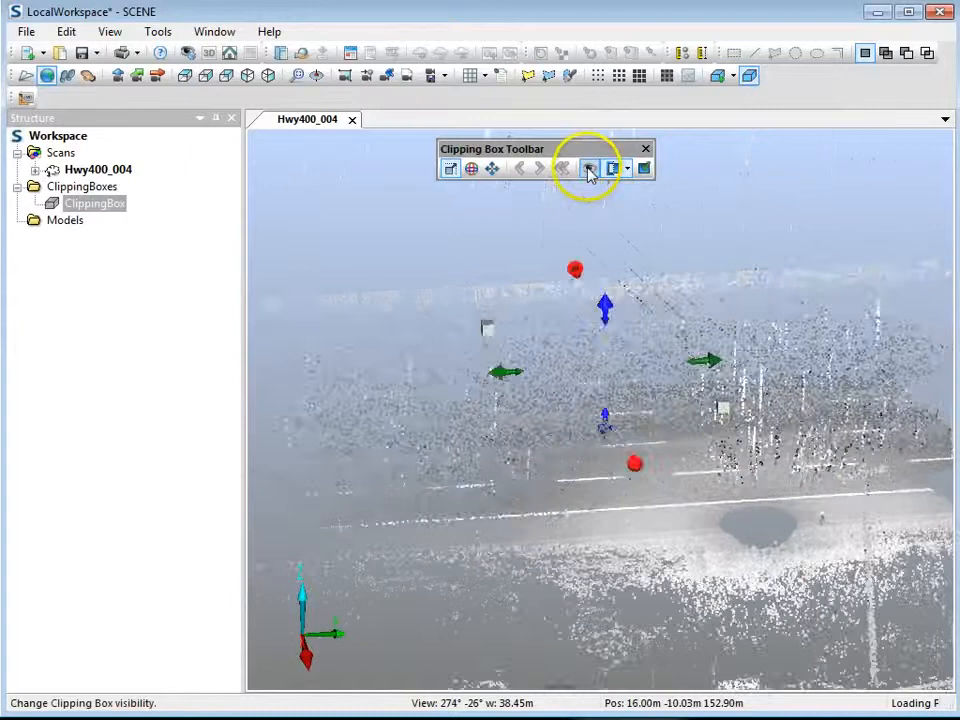
{"action": "left_click", "coordinate": [462, 220]}
Step: Select the hidden ClippingBox and make it visible again over the road
{"action": "left_click_drag", "start_coordinate": [616, 541], "coordinate": [614, 386]}
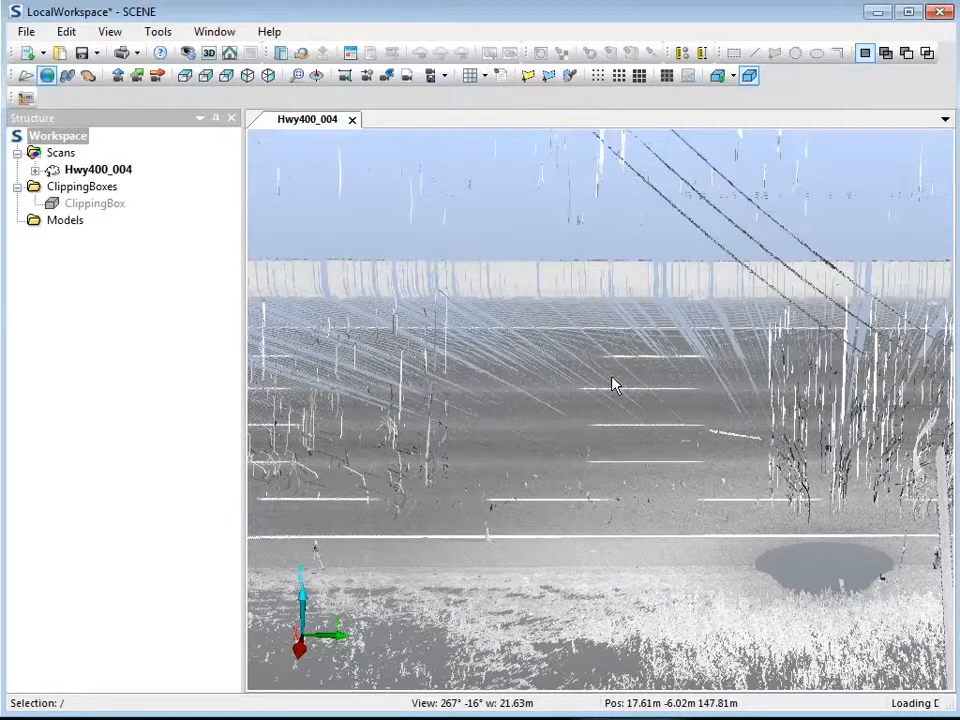
{"action": "left_click_drag", "start_coordinate": [345, 461], "coordinate": [503, 238]}
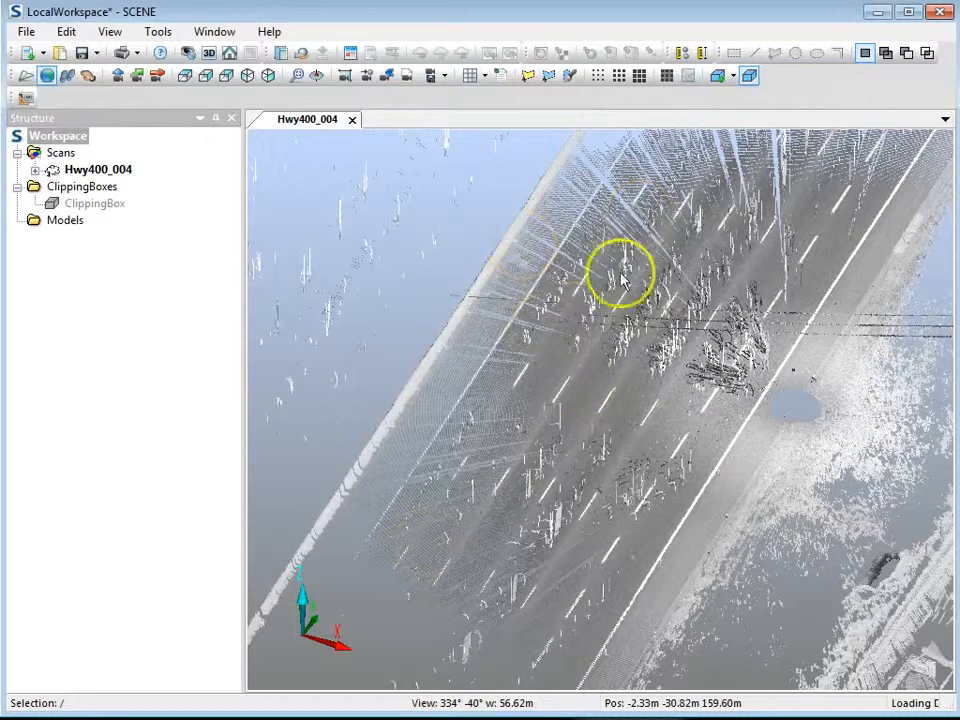
{"action": "mouse_move", "coordinate": [615, 425]}
{"action": "left_mouse_down"}
{"action": "mouse_move", "coordinate": [654, 395]}
{"action": "mouse_move", "coordinate": [620, 408]}
{"action": "left_mouse_up"}
{"action": "left_click", "coordinate": [115, 206]}
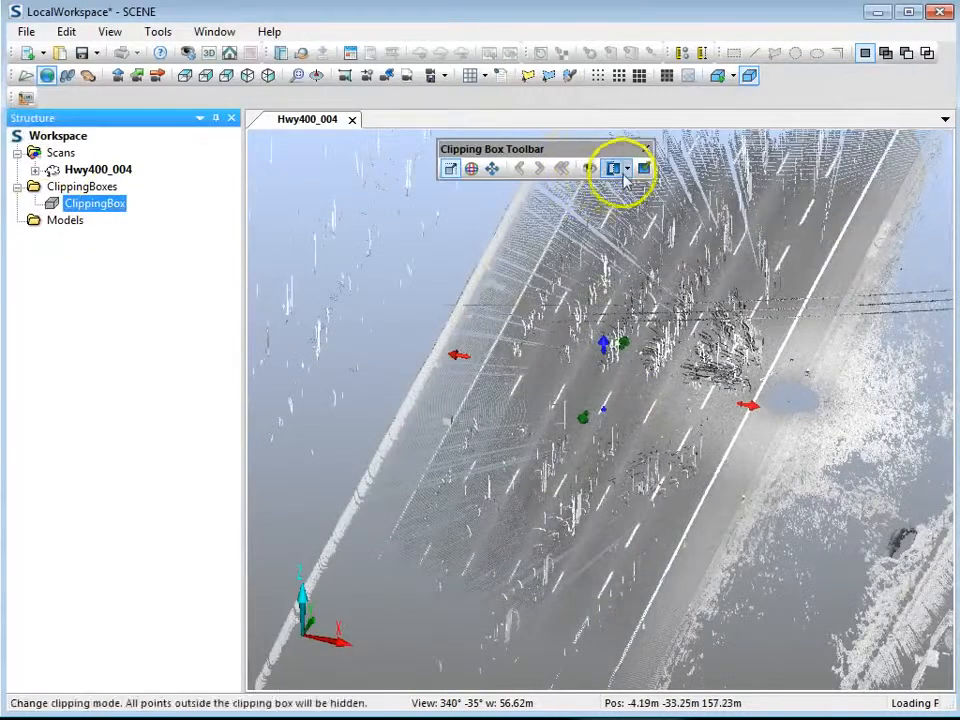
{"action": "left_click", "coordinate": [589, 168]}
{"action": "left_click_drag", "start_coordinate": [672, 505], "coordinate": [621, 471]}
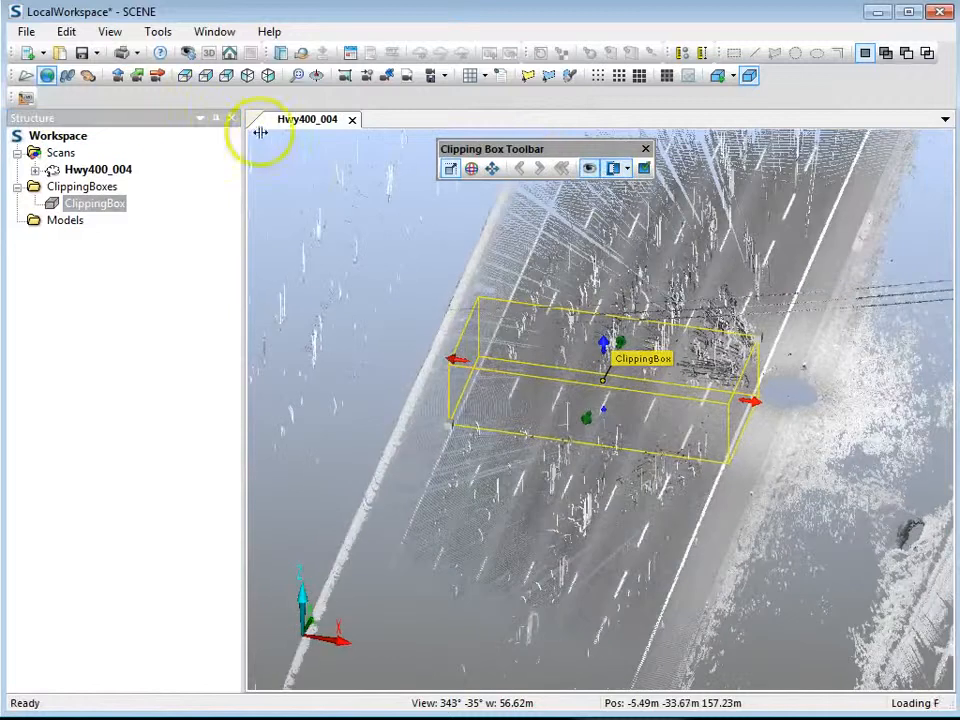
Step: From the top view, extend the negative Y side of the clipping box past the end of the scanned road
{"action": "left_click", "coordinate": [183, 77]}
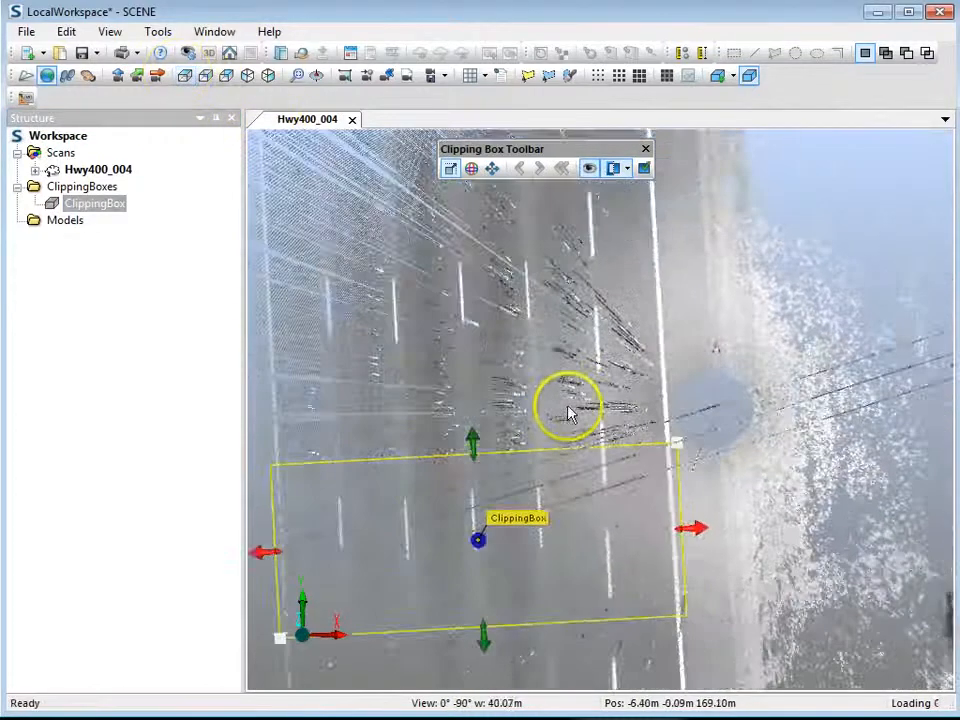
{"action": "scroll", "coordinate": [558, 424], "scroll_direction": "down", "scroll_amount": 5}
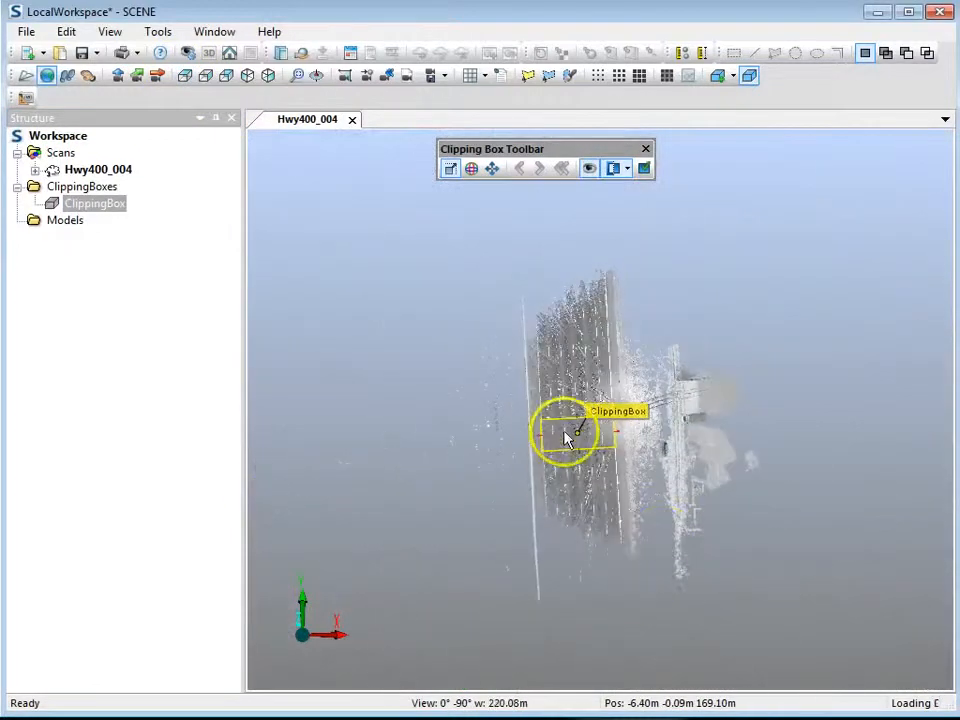
{"action": "left_click", "coordinate": [594, 455]}
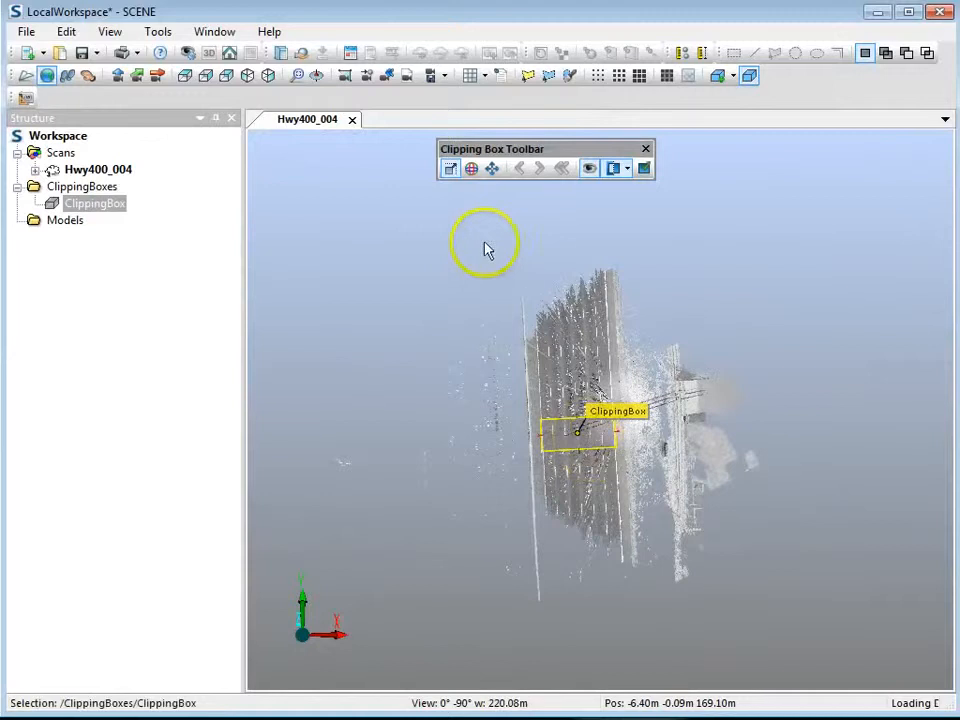
{"action": "scroll", "coordinate": [568, 472], "scroll_direction": "down", "scroll_amount": 2}
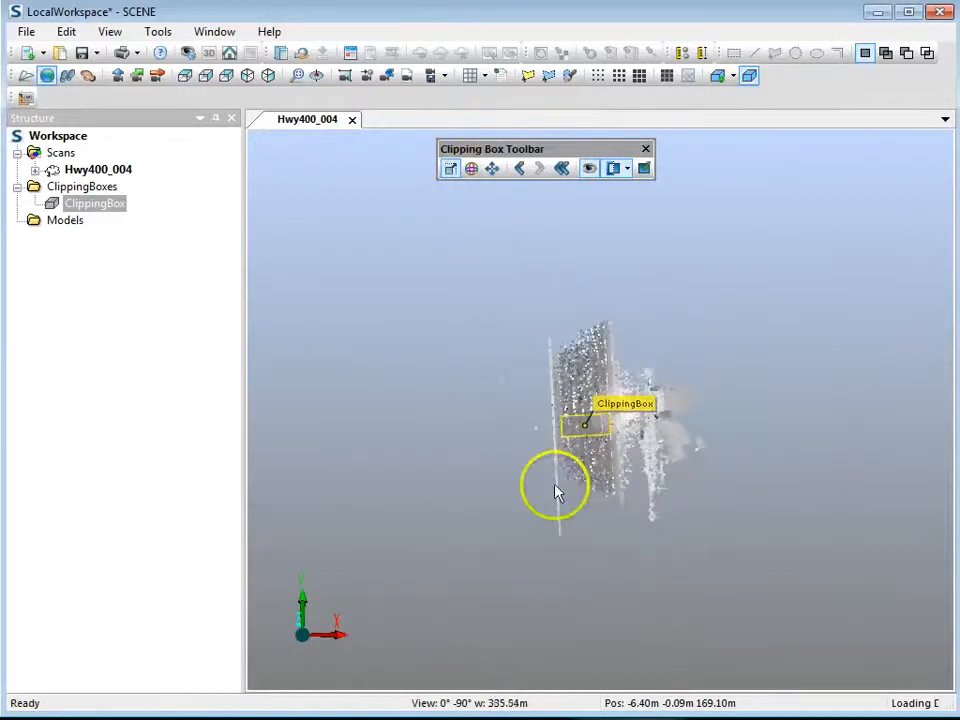
{"action": "scroll", "coordinate": [546, 498], "scroll_direction": "up", "scroll_amount": 5}
{"action": "middle_click_drag", "start_coordinate": [549, 526], "coordinate": [636, 250]}
{"action": "scroll", "coordinate": [634, 308], "scroll_direction": "down", "scroll_amount": 2}
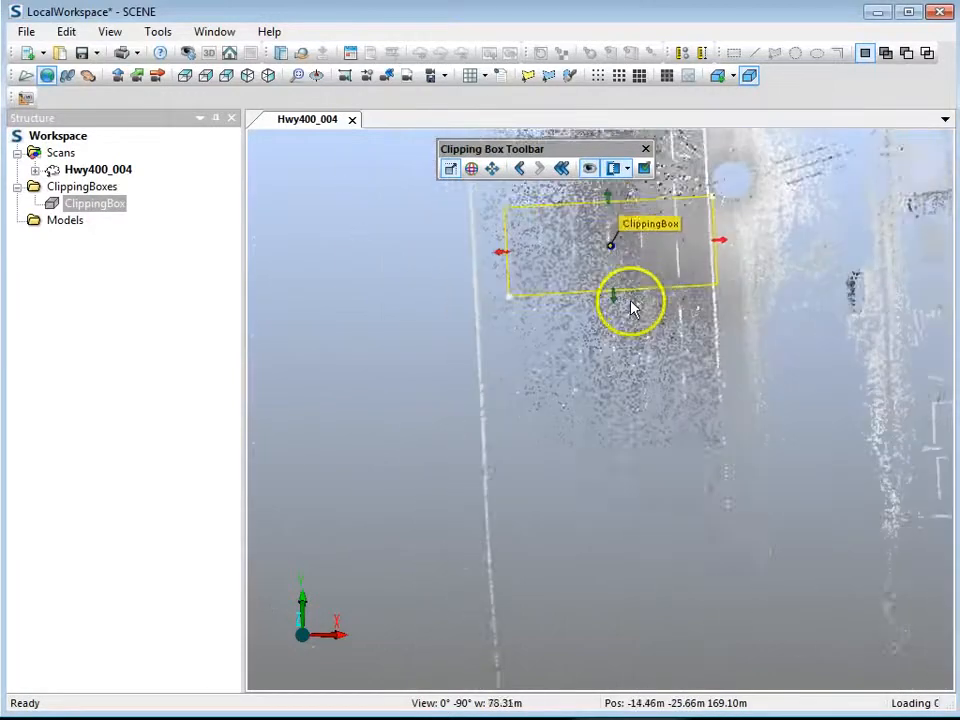
{"action": "left_click_drag", "start_coordinate": [612, 300], "coordinate": [636, 670]}
{"action": "middle_click_drag", "start_coordinate": [555, 312], "coordinate": [553, 654]}
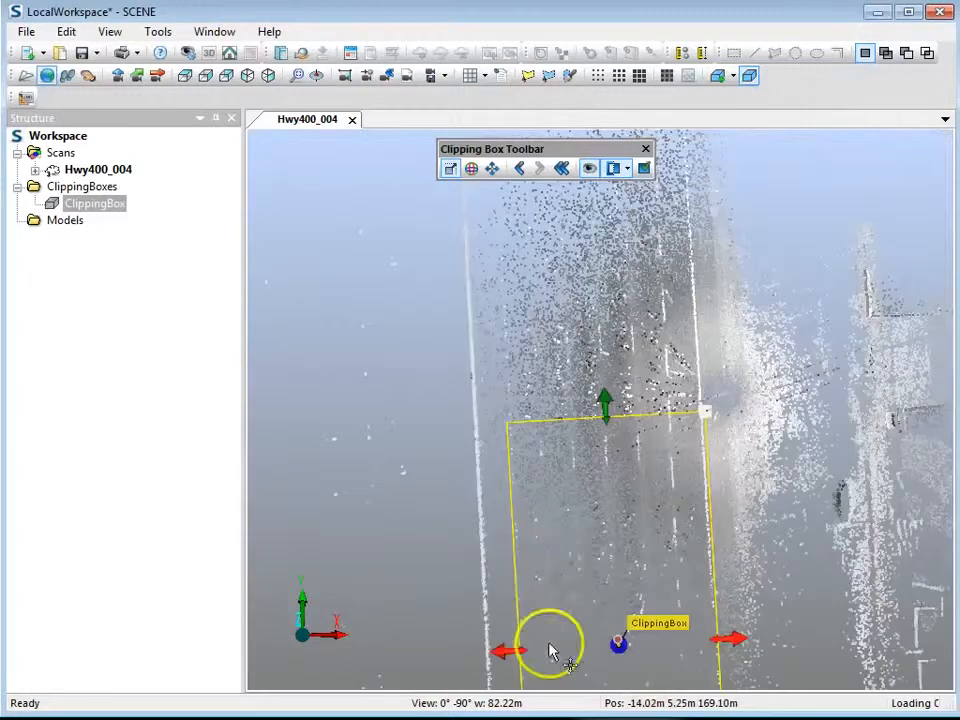
Step: Extend the positive Y side of the clipping box past the opposite end of the scanned road
{"action": "left_click_drag", "start_coordinate": [604, 531], "coordinate": [540, 100]}
{"action": "scroll", "coordinate": [572, 410], "scroll_direction": "down", "scroll_amount": 5}
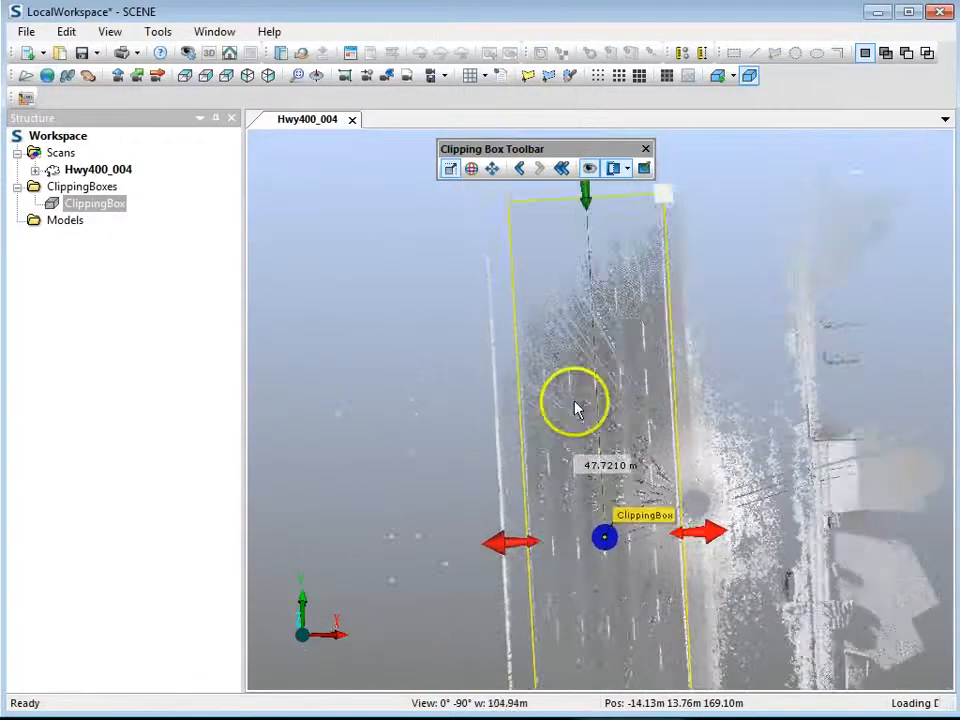
{"action": "left_click_drag", "start_coordinate": [588, 591], "coordinate": [569, 569]}
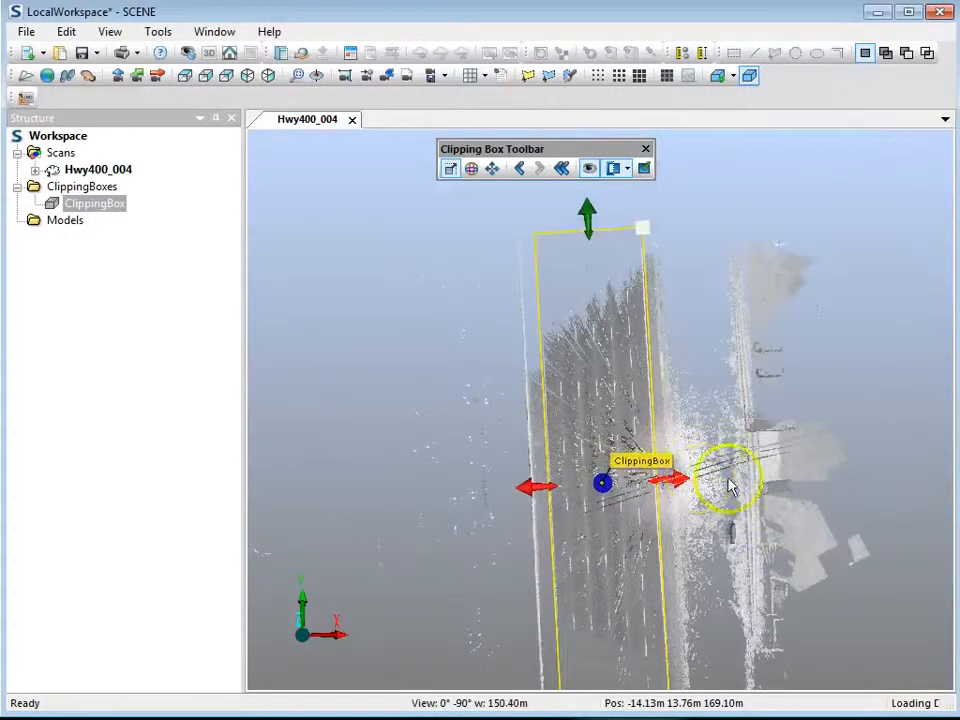
{"action": "left_click_drag", "start_coordinate": [729, 482], "coordinate": [712, 442]}
{"action": "middle_click_drag", "start_coordinate": [637, 548], "coordinate": [730, 468]}
{"action": "scroll", "coordinate": [643, 480], "scroll_direction": "down", "scroll_amount": 2}
{"action": "scroll", "coordinate": [621, 493], "scroll_direction": "up", "scroll_amount": 8}
Step: Check the lengthened box's bottom face against the road surface from the side and enable clipping
{"action": "left_click_drag", "start_coordinate": [573, 485], "coordinate": [782, 561]}
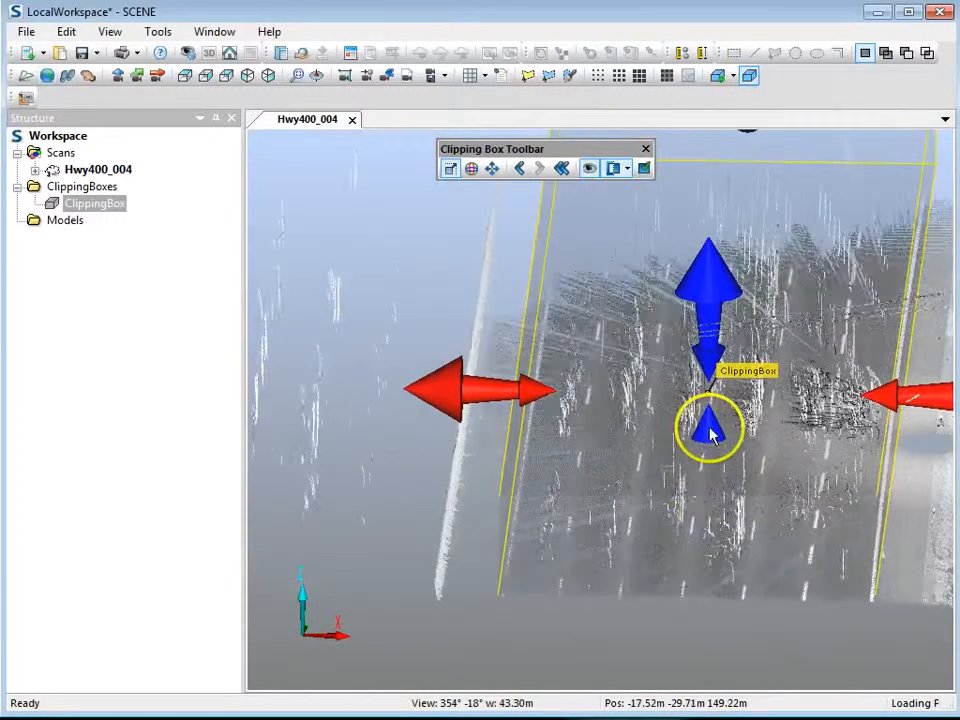
{"action": "left_click_drag", "start_coordinate": [711, 431], "coordinate": [739, 506]}
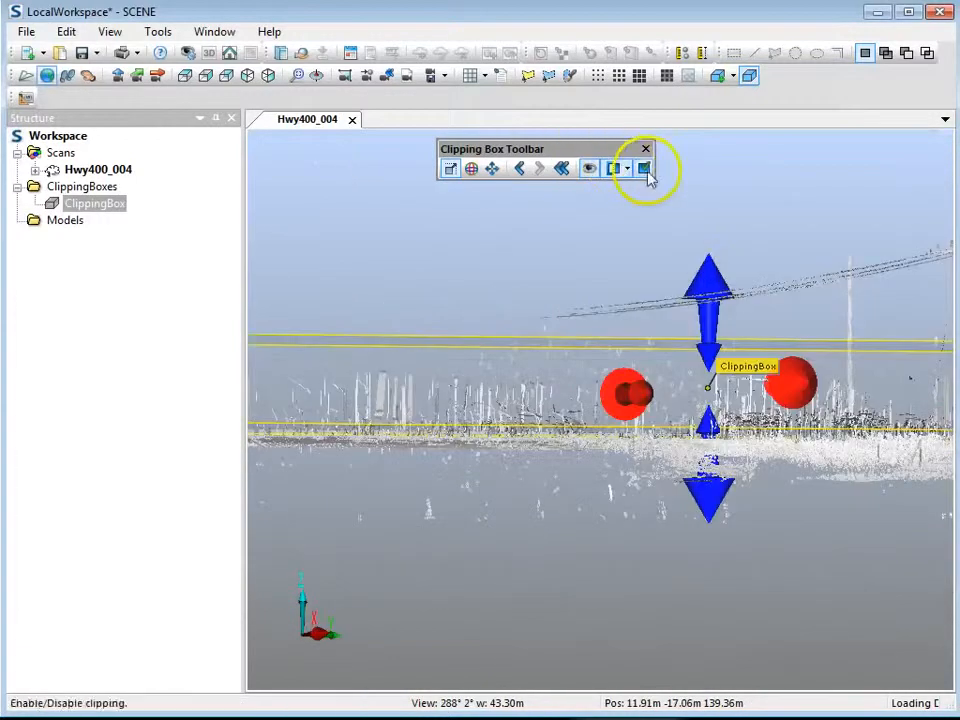
{"action": "left_click", "coordinate": [645, 169]}
{"action": "left_click_drag", "start_coordinate": [782, 501], "coordinate": [515, 590]}
{"action": "scroll", "coordinate": [664, 495], "scroll_direction": "down", "scroll_amount": 5}
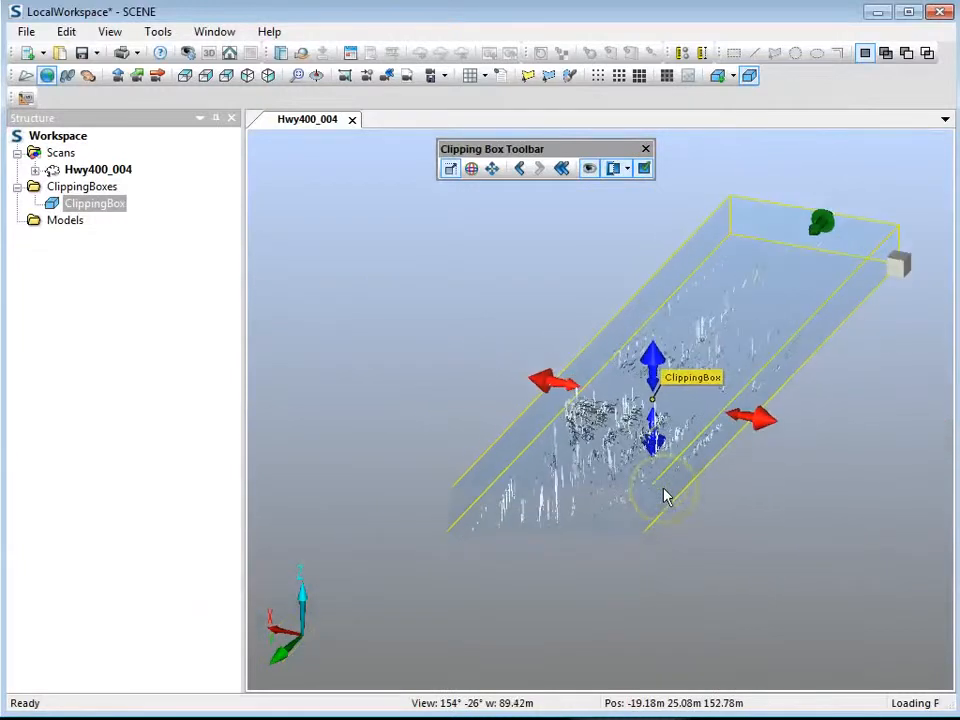
{"action": "scroll", "coordinate": [600, 420], "scroll_direction": "up", "scroll_amount": 3}
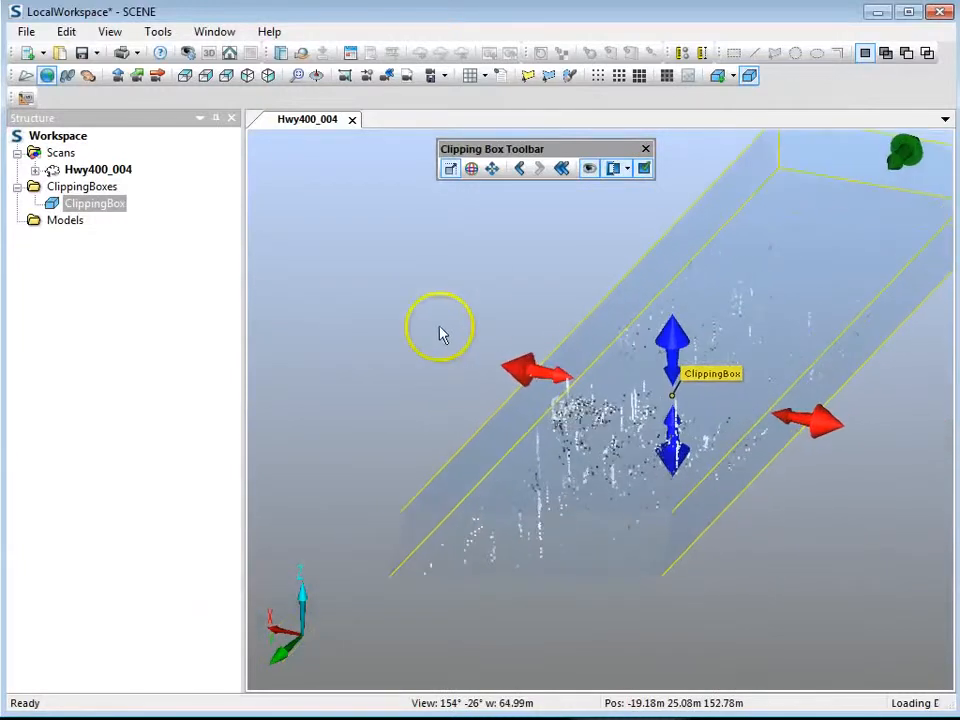
Step: Switch the camera to perspective and view the noise along the full length of the clipping box
{"action": "left_click", "coordinate": [188, 57]}
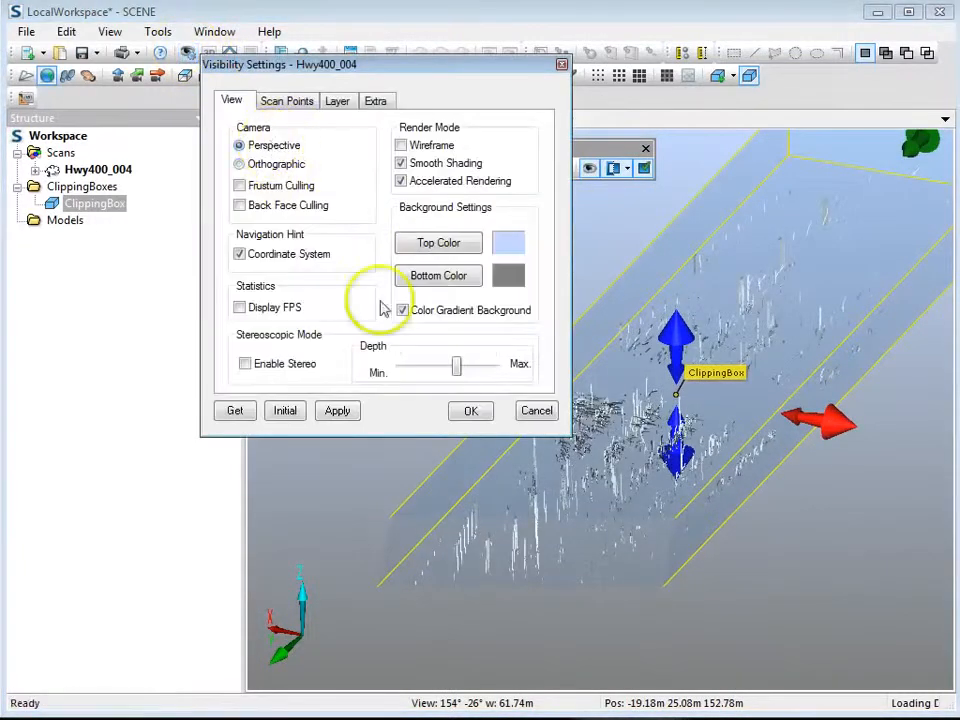
{"action": "left_click", "coordinate": [468, 409]}
{"action": "scroll", "coordinate": [710, 524], "scroll_direction": "down", "scroll_amount": 4}
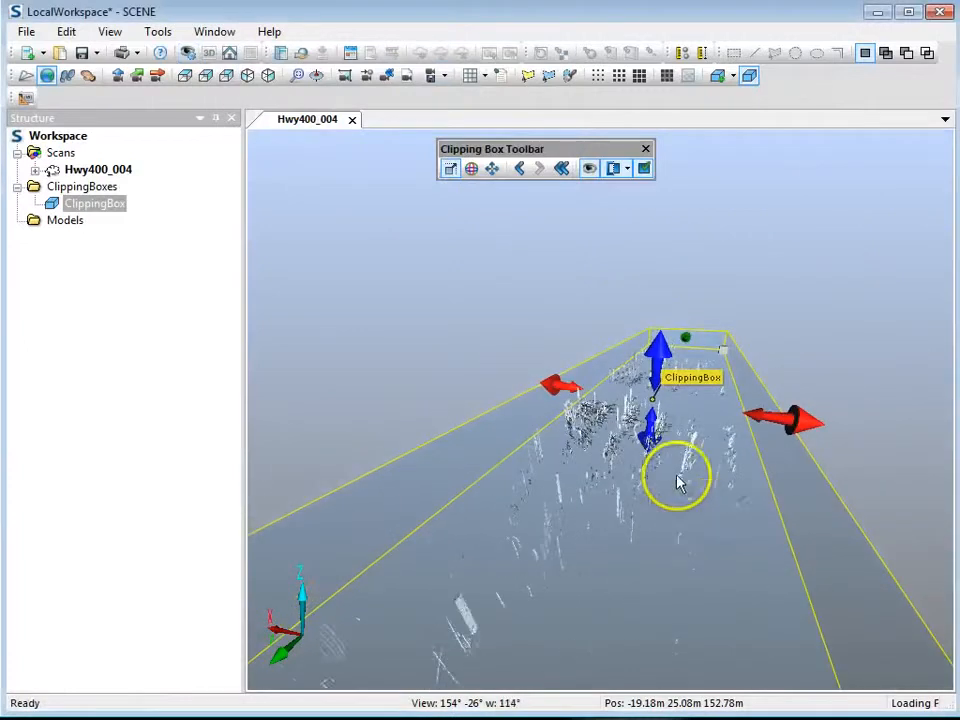
{"action": "left_click_drag", "start_coordinate": [648, 440], "coordinate": [654, 439]}
{"action": "left_click_drag", "start_coordinate": [686, 541], "coordinate": [621, 570]}
{"action": "scroll", "coordinate": [694, 549], "scroll_direction": "down", "scroll_amount": 3}
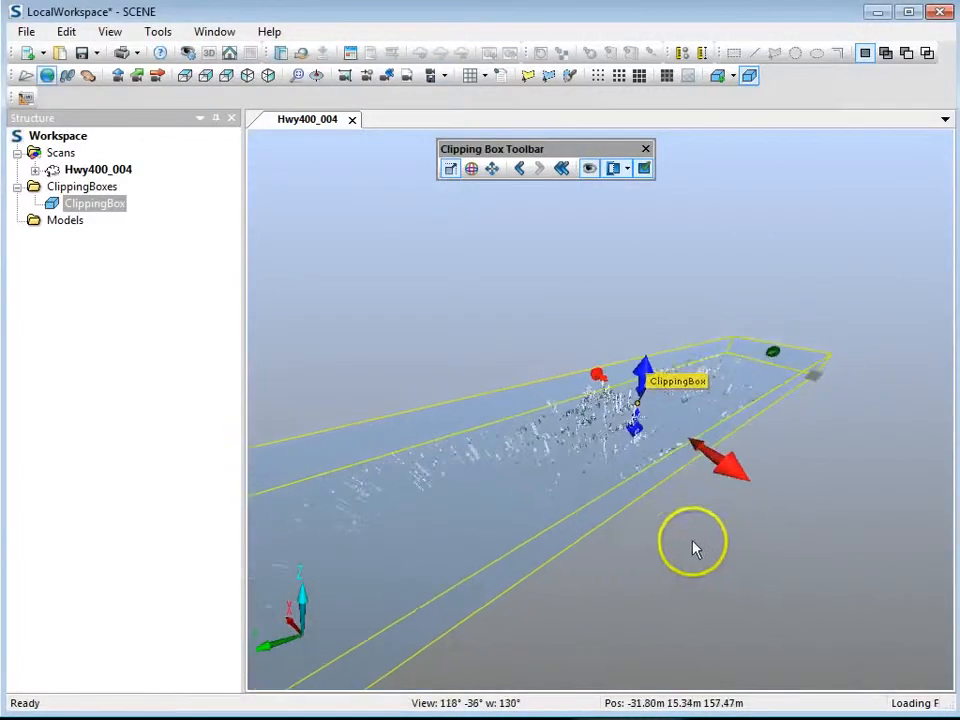
Step: Select all points in the lengthened box using 3D Selection using active Clipping Boxes, and delete the selection
{"action": "right_click", "coordinate": [597, 462]}
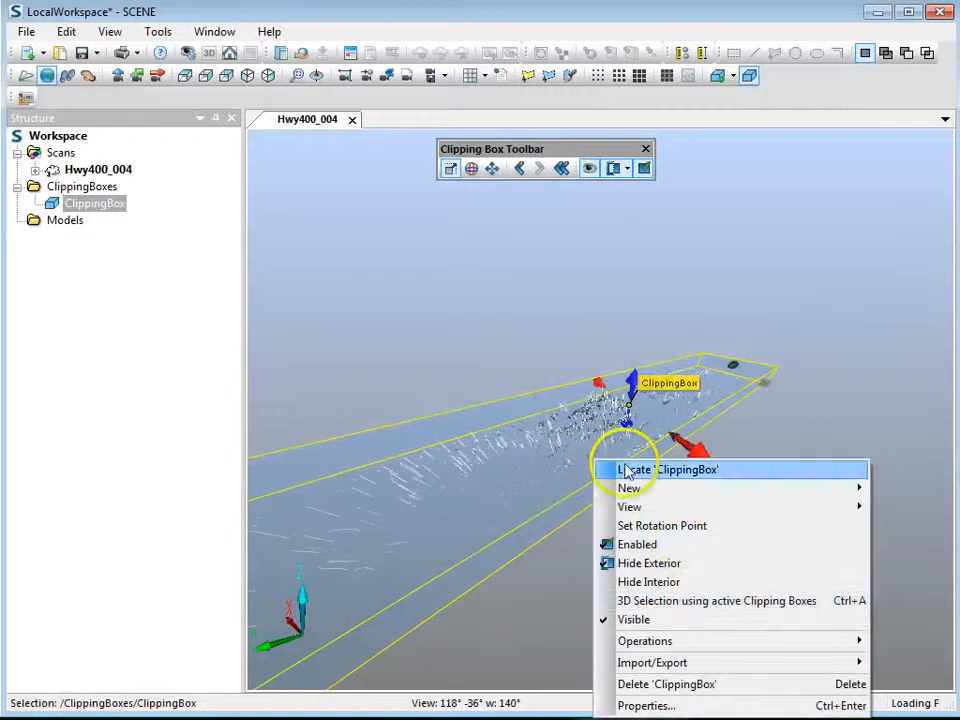
{"action": "left_click", "coordinate": [694, 601]}
{"action": "middle_click_drag", "start_coordinate": [573, 585], "coordinate": [731, 454]}
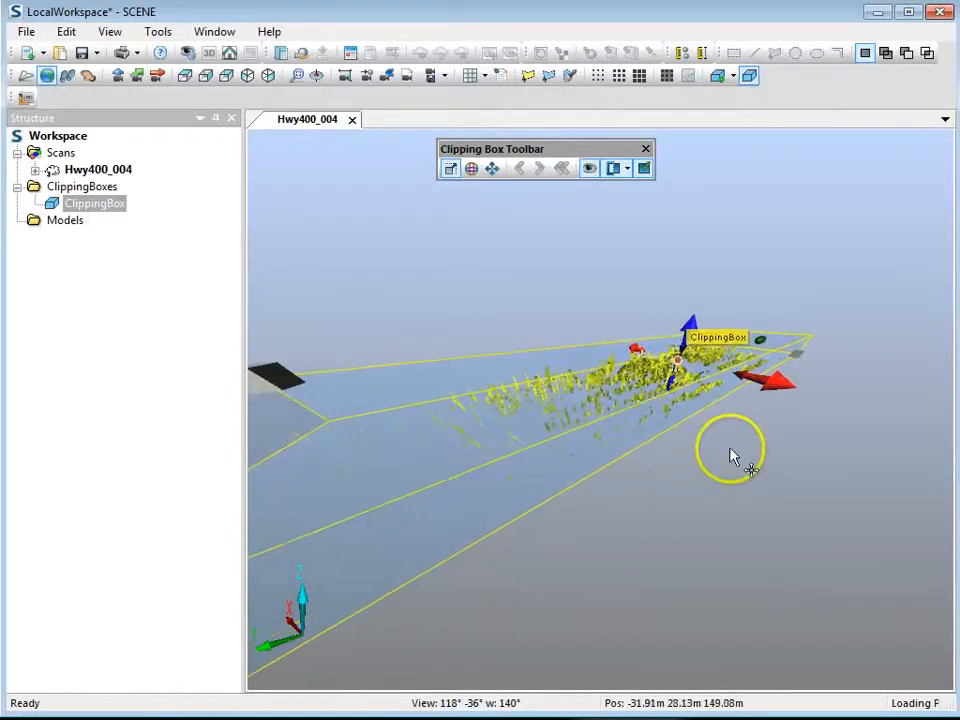
{"action": "right_click", "coordinate": [714, 537]}
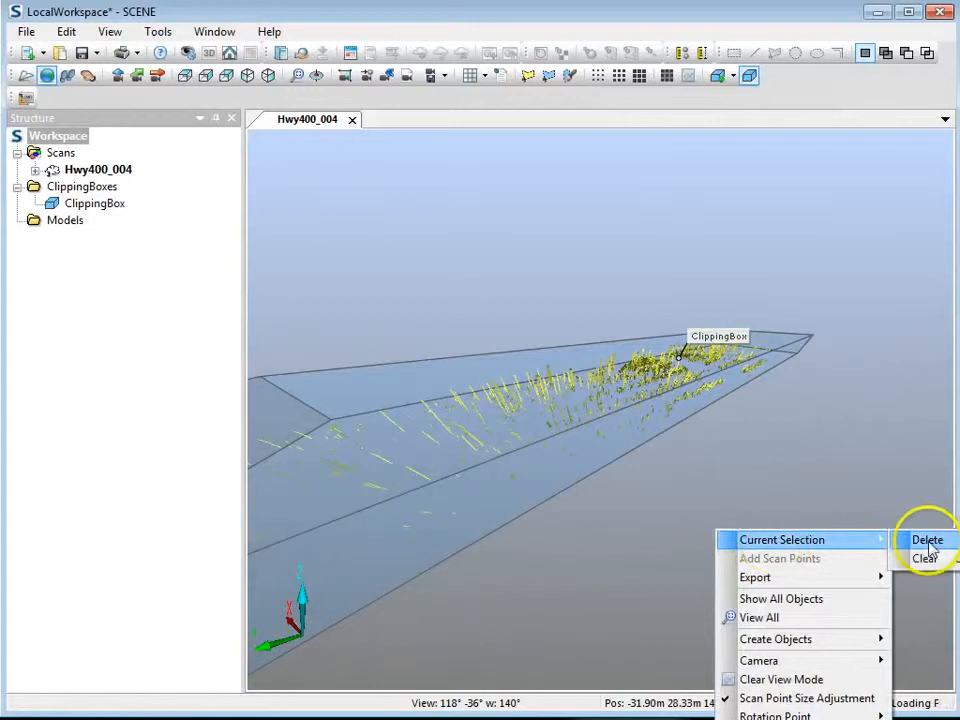
{"action": "left_click", "coordinate": [928, 543]}
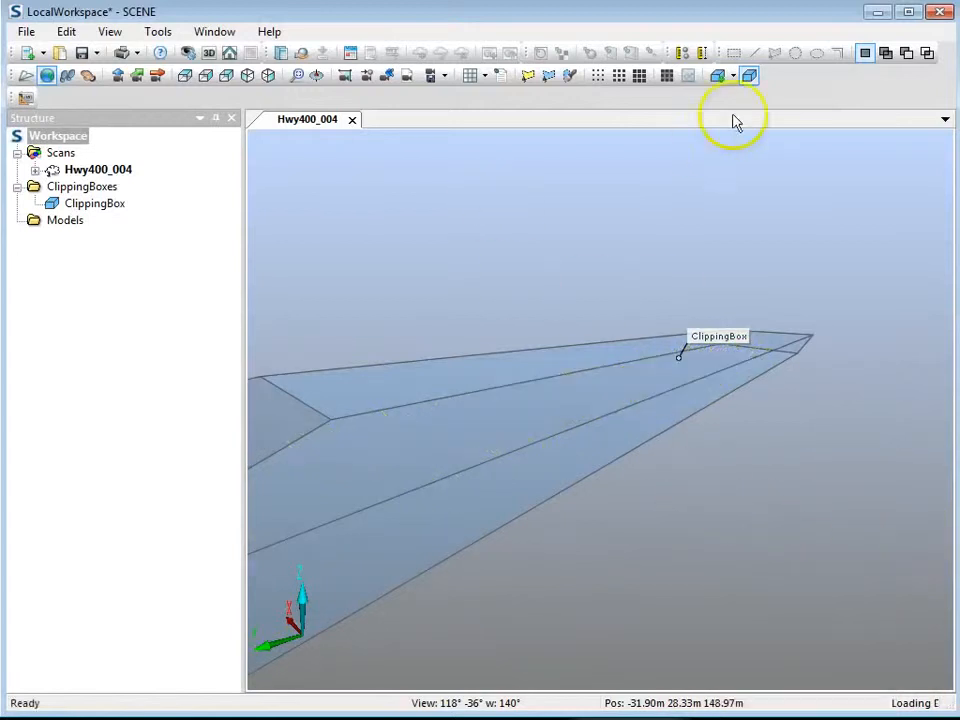
Step: Turn off clipping on the lengthened box, hide it and deselect it
{"action": "left_click", "coordinate": [670, 415]}
{"action": "left_click", "coordinate": [643, 170]}
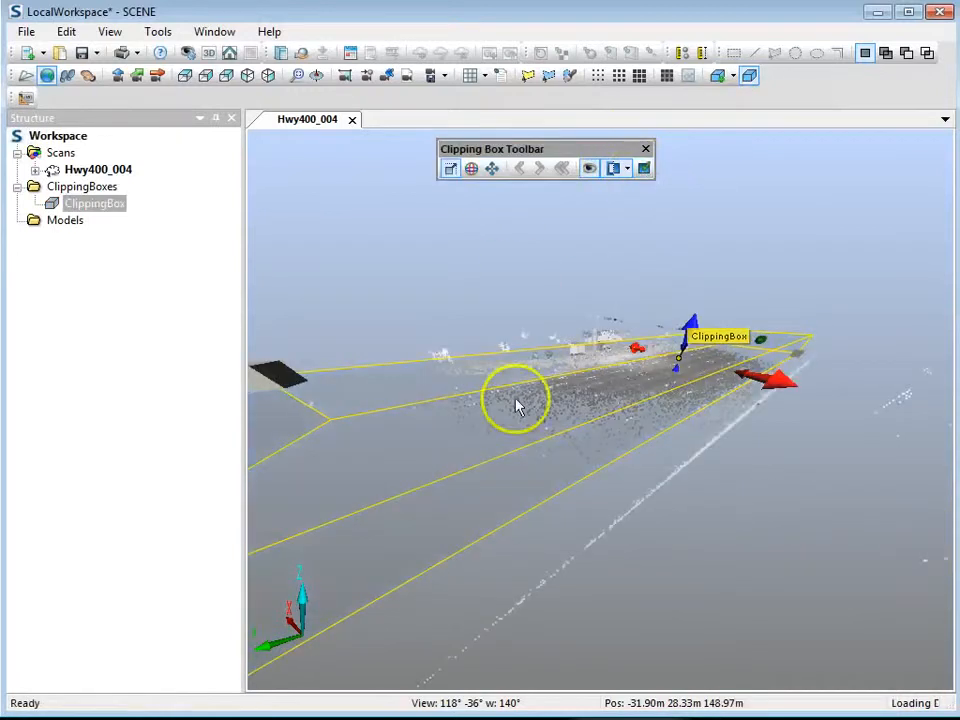
{"action": "left_click_drag", "start_coordinate": [651, 493], "coordinate": [658, 467]}
{"action": "left_click", "coordinate": [589, 168]}
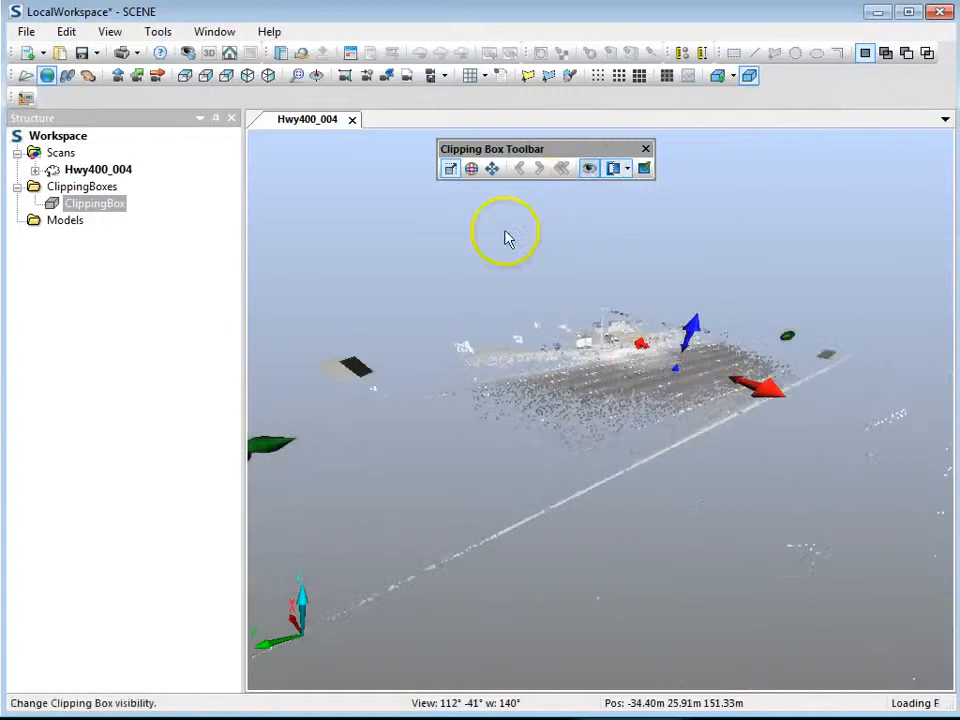
{"action": "left_click", "coordinate": [720, 443]}
Step: Examine the cleaned road surface from above and at an angle for remaining traffic noise
{"action": "left_click_drag", "start_coordinate": [720, 443], "coordinate": [700, 548]}
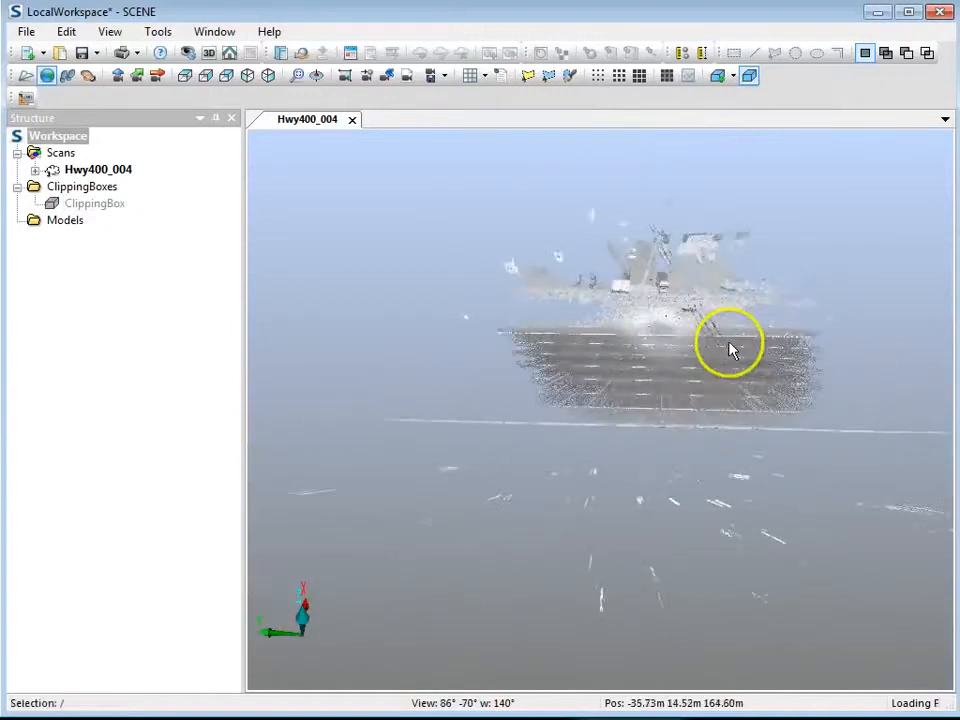
{"action": "scroll", "coordinate": [699, 407], "scroll_direction": "up", "scroll_amount": 8}
{"action": "middle_click_drag", "start_coordinate": [323, 541], "coordinate": [315, 590]}
{"action": "scroll", "coordinate": [669, 429], "scroll_direction": "down", "scroll_amount": 2}
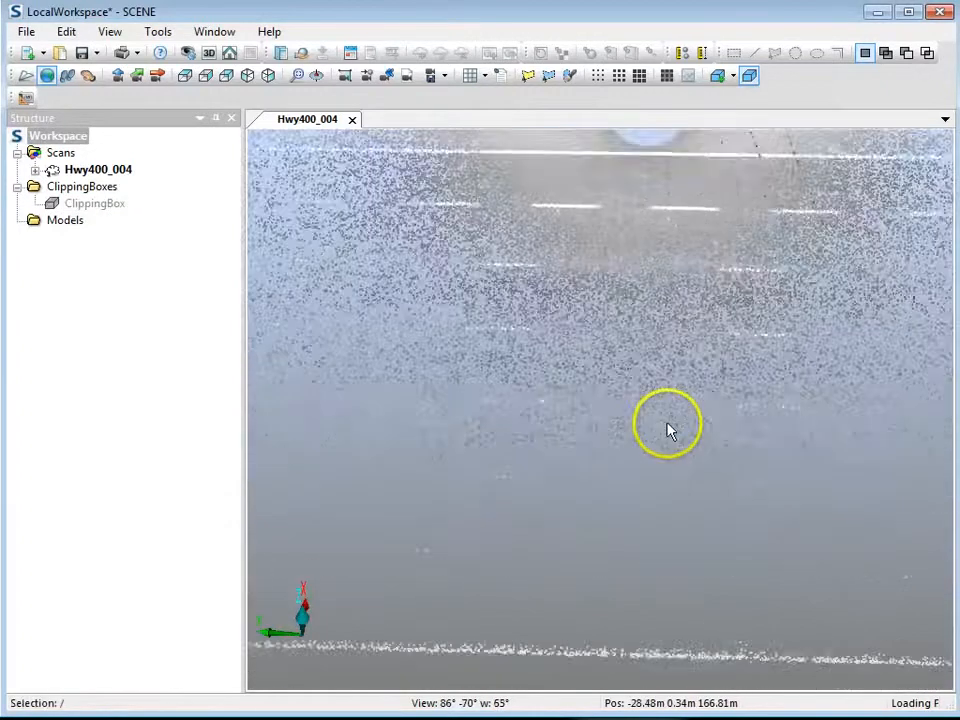
{"action": "middle_click_drag", "start_coordinate": [700, 435], "coordinate": [546, 478]}
{"action": "left_click_drag", "start_coordinate": [546, 478], "coordinate": [649, 452]}
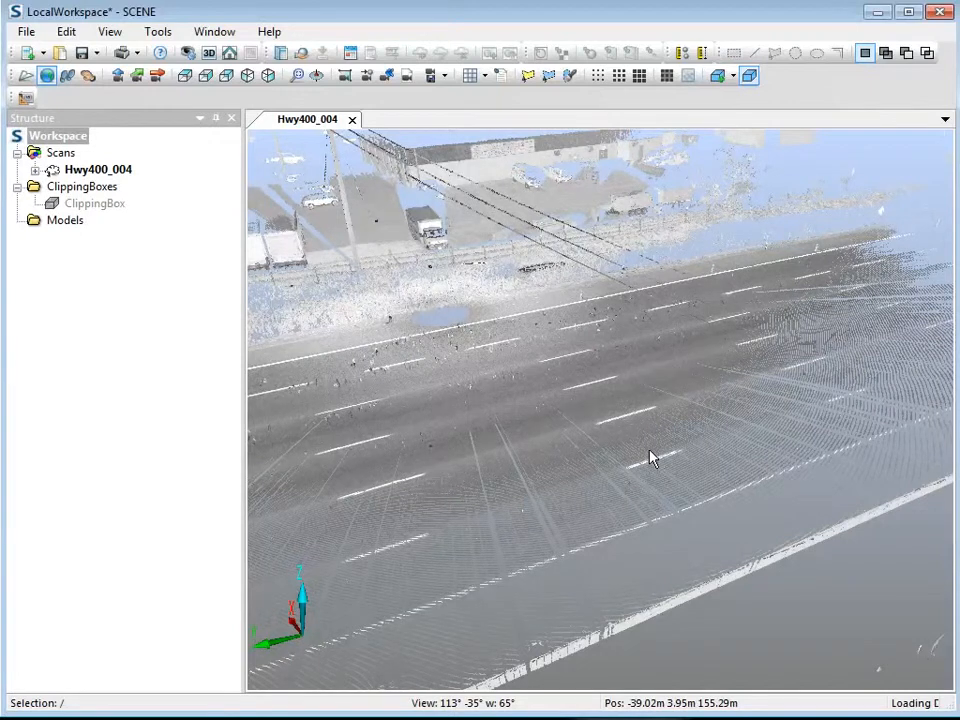
{"action": "left_click", "coordinate": [565, 470]}
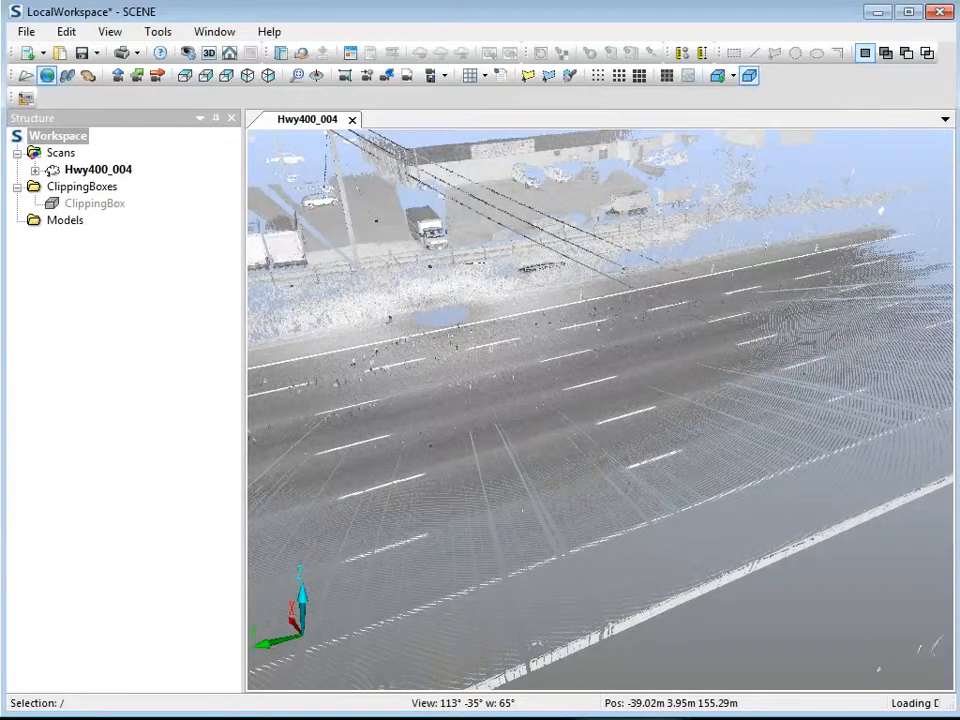